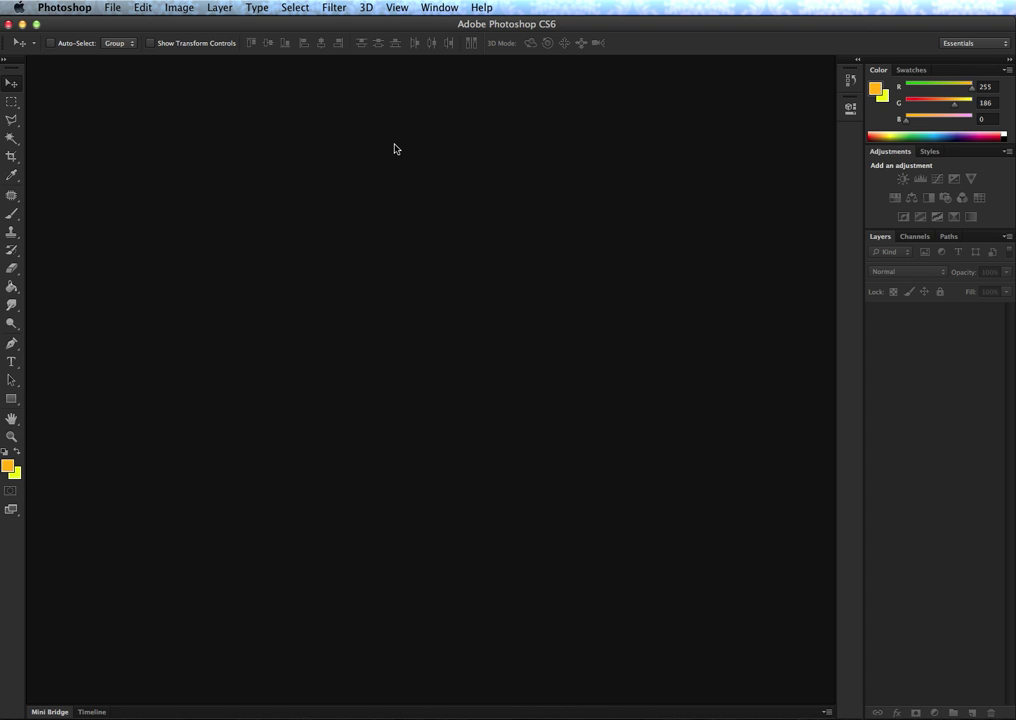
Open the photo GOPR0160.JPG from the Adaptive Filter folder
{"action": "left_click", "coordinate": [111, 7]}
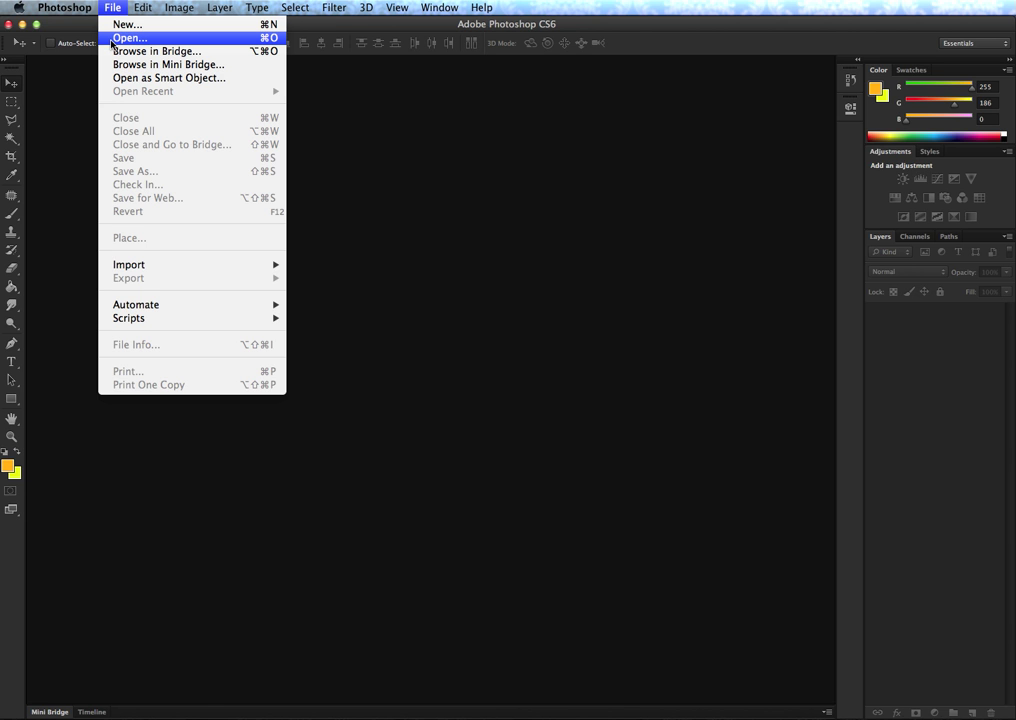
{"action": "left_click", "coordinate": [113, 43]}
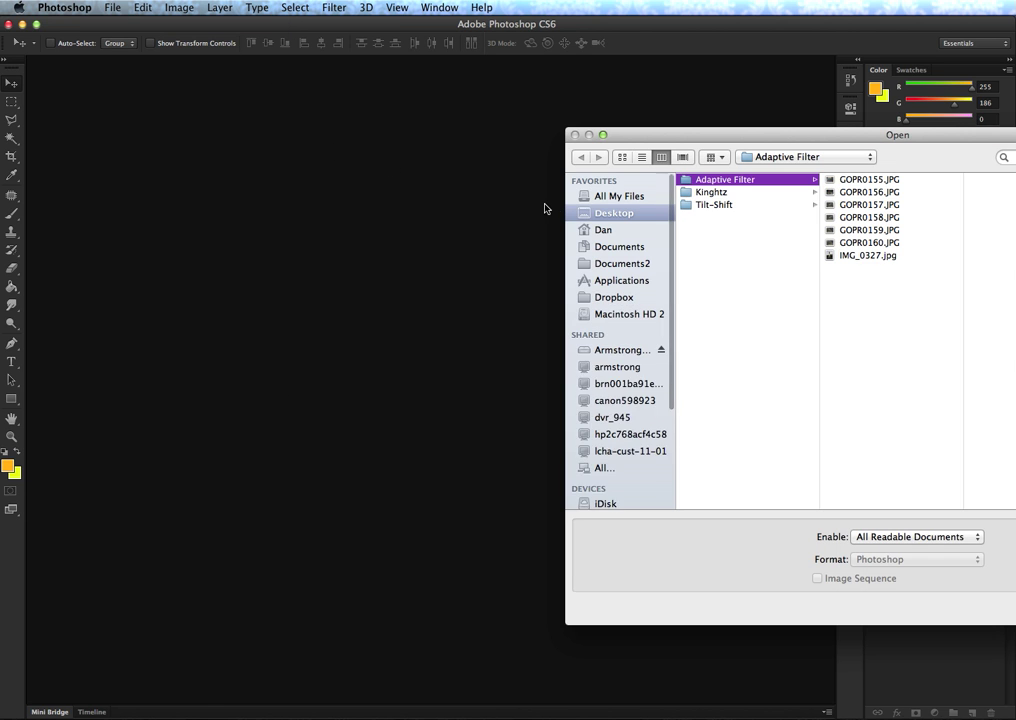
{"action": "left_click", "coordinate": [848, 244]}
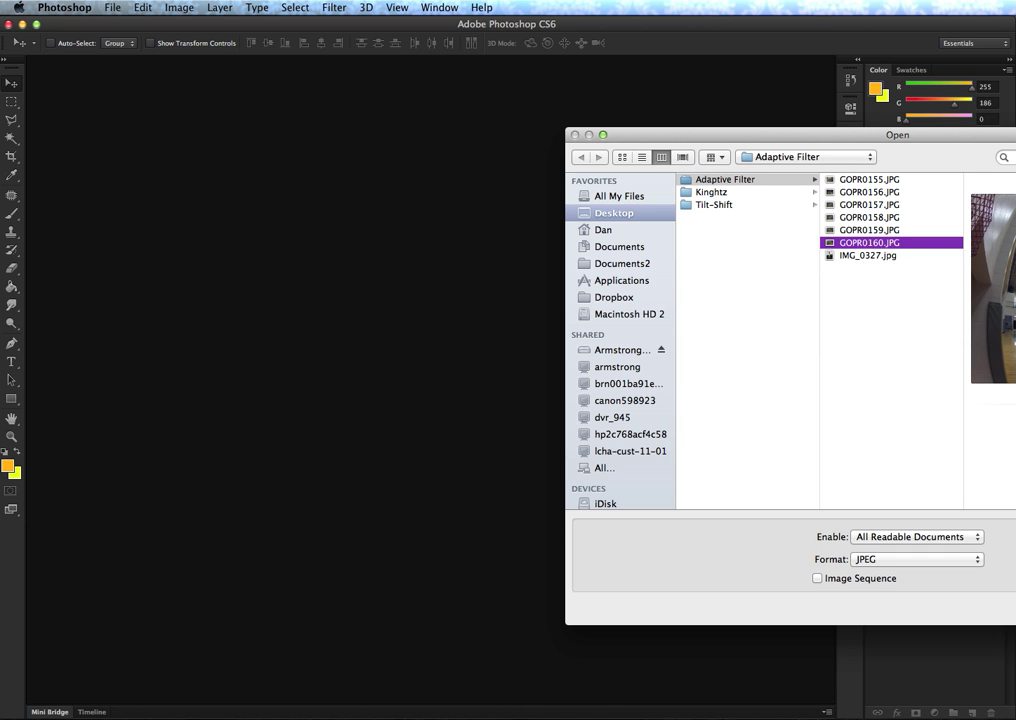
{"action": "key", "text": "Return"}
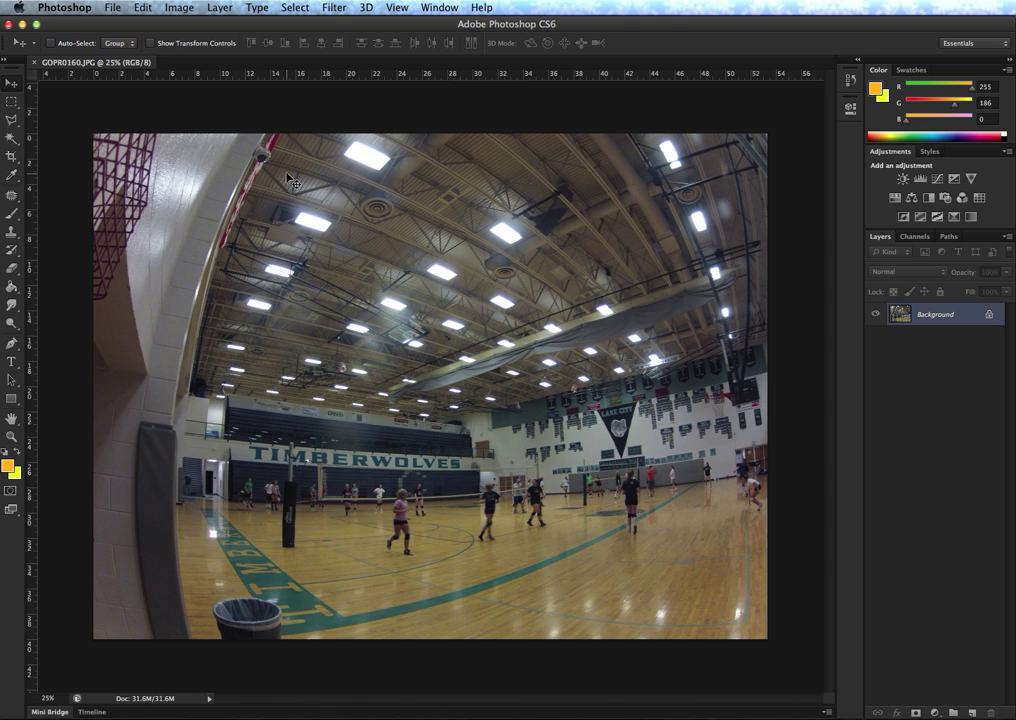
Convert the Background layer to a smart object
{"action": "left_click", "coordinate": [233, 9]}
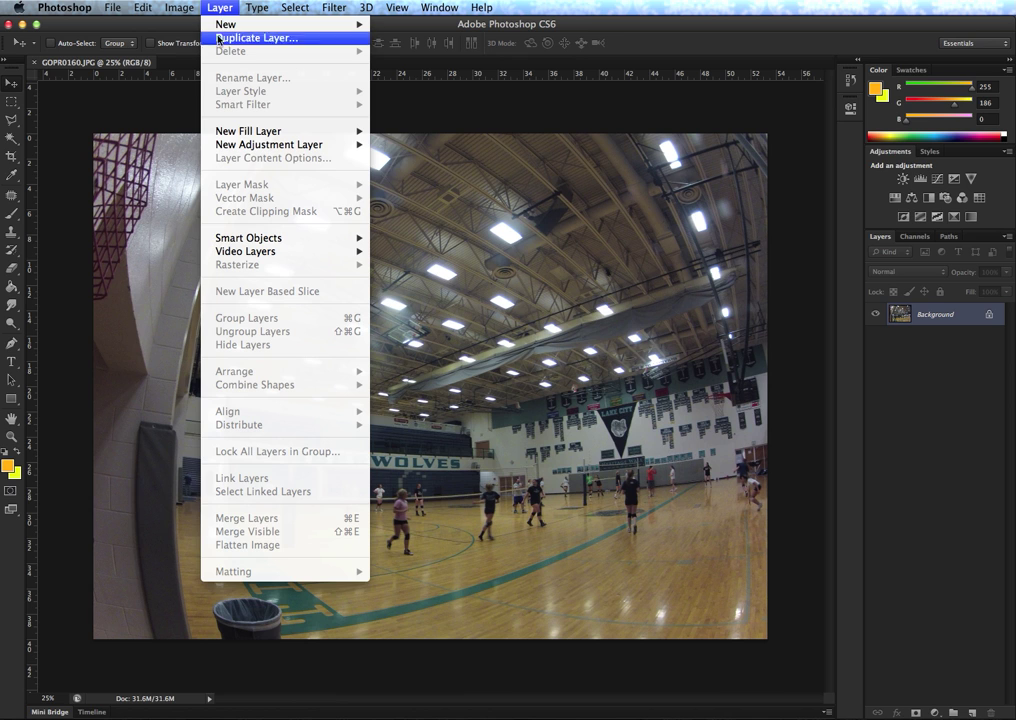
{"action": "mouse_move", "coordinate": [300, 238]}
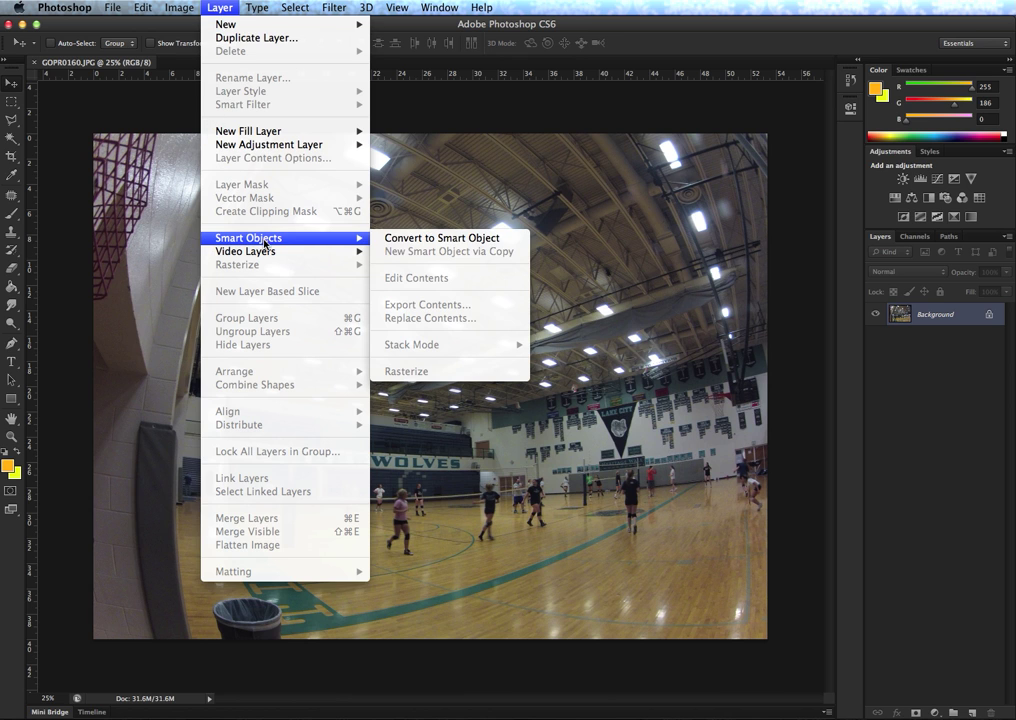
{"action": "left_click", "coordinate": [396, 240]}
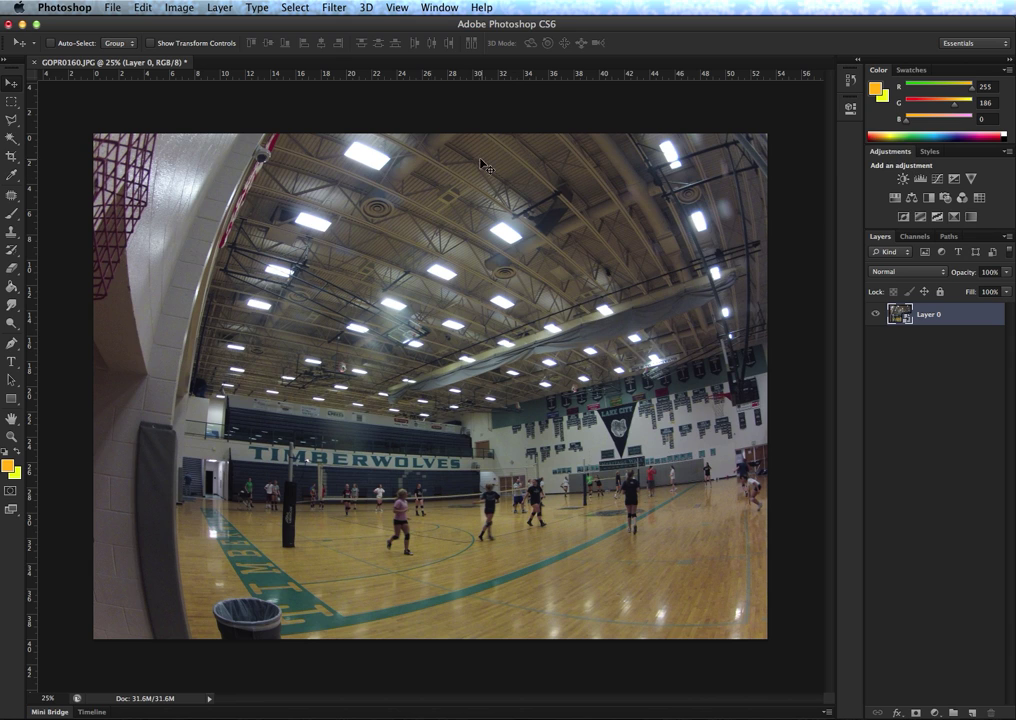
Start the Adaptive Wide Angle filter and constrain the long green court sideline, bending the constraint to follow the painted line
{"action": "left_click", "coordinate": [336, 8]}
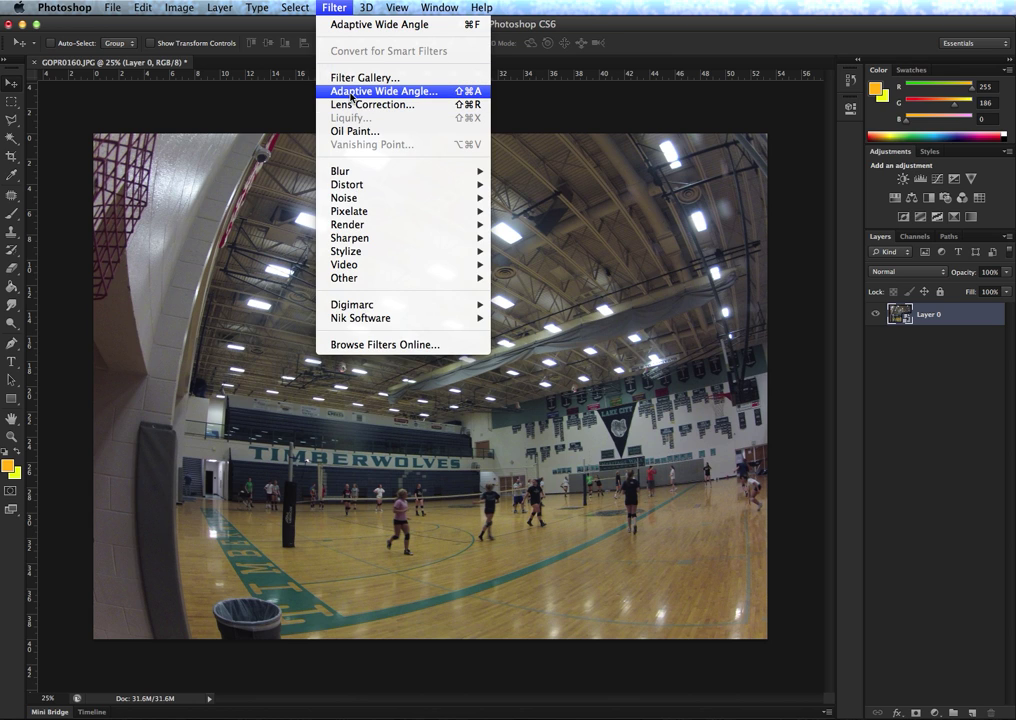
{"action": "left_click", "coordinate": [428, 95]}
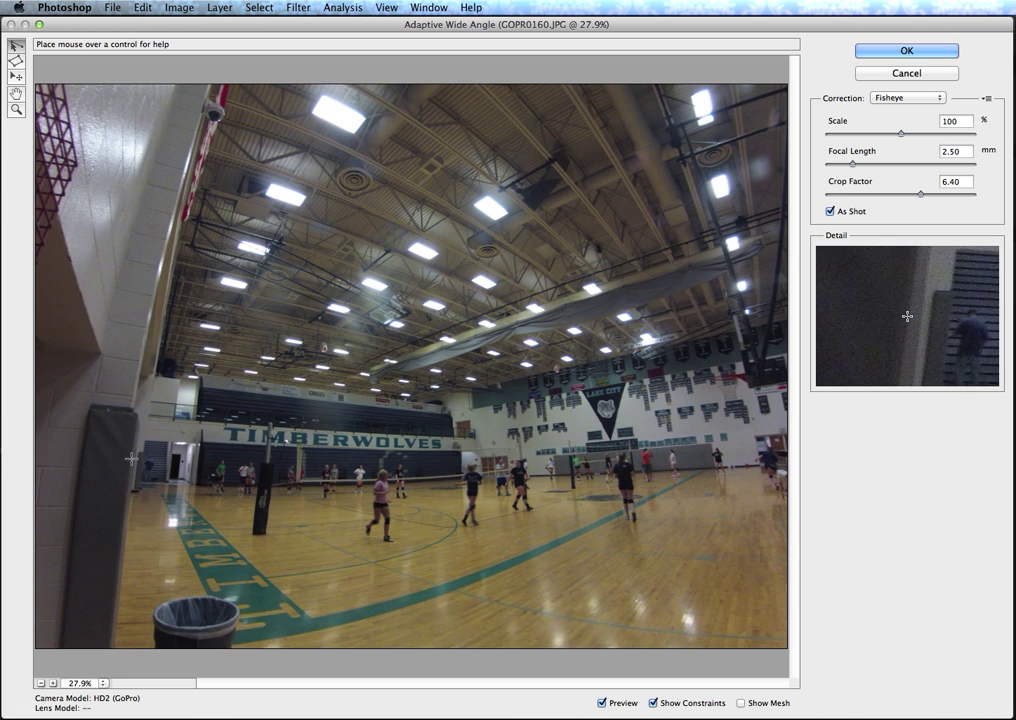
{"action": "left_click", "coordinate": [230, 645]}
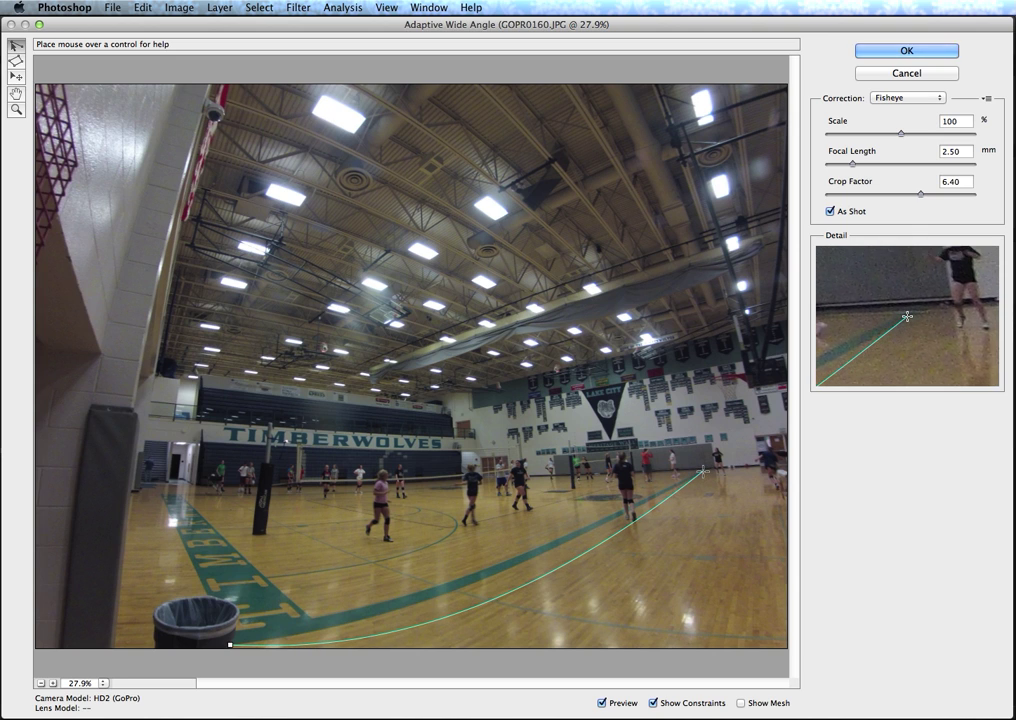
{"action": "left_click", "coordinate": [703, 471]}
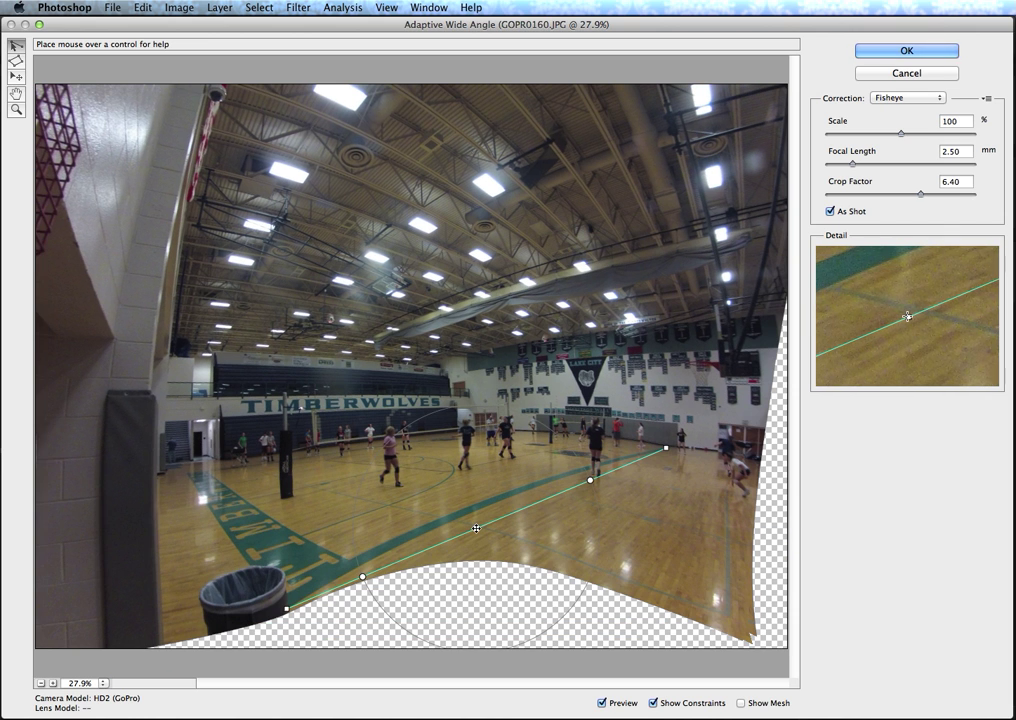
{"action": "left_click_drag", "start_coordinate": [476, 528], "coordinate": [488, 510]}
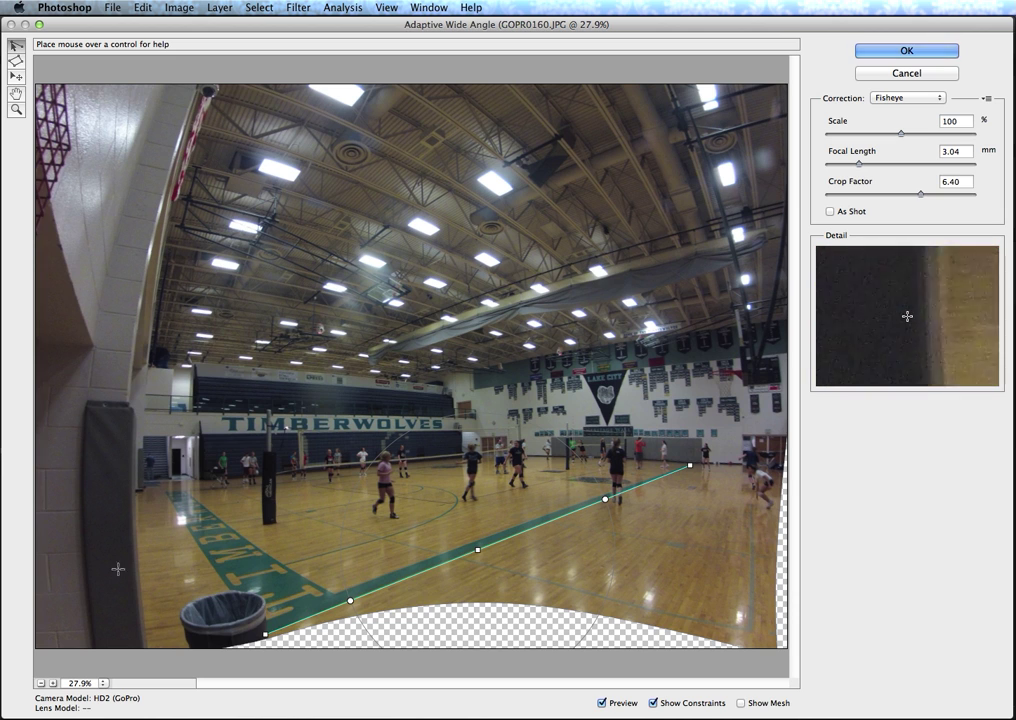
Add a constraint along the near wall's vertical edge, from the floor up to the ceiling camera, and fit its curve to the edge
{"action": "left_click", "coordinate": [148, 645]}
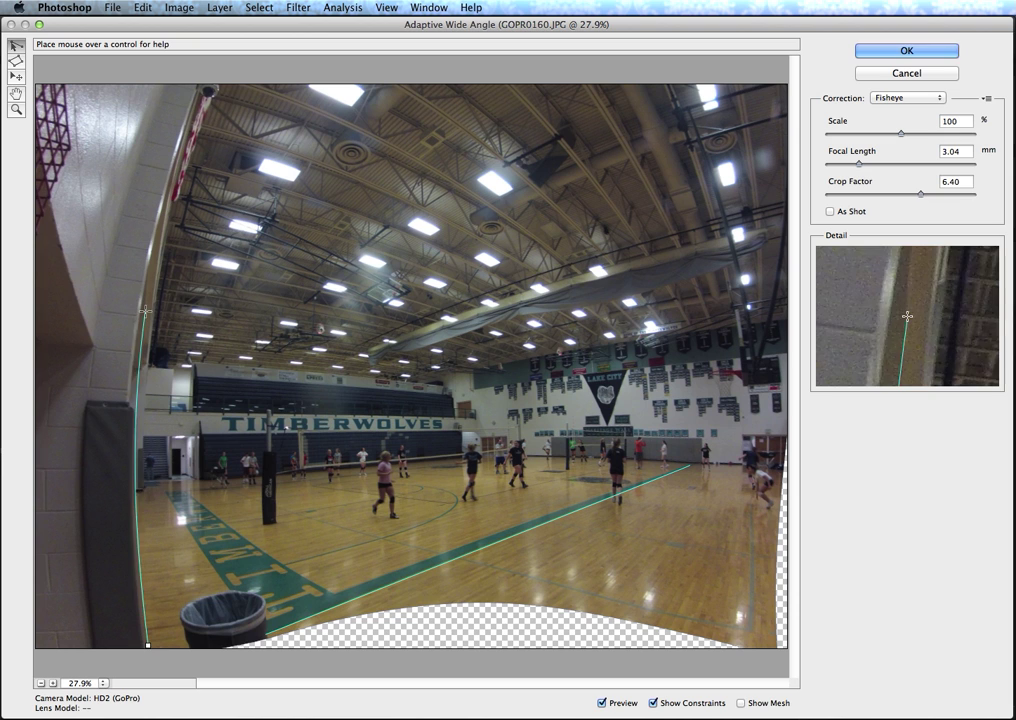
{"action": "left_click", "coordinate": [197, 85]}
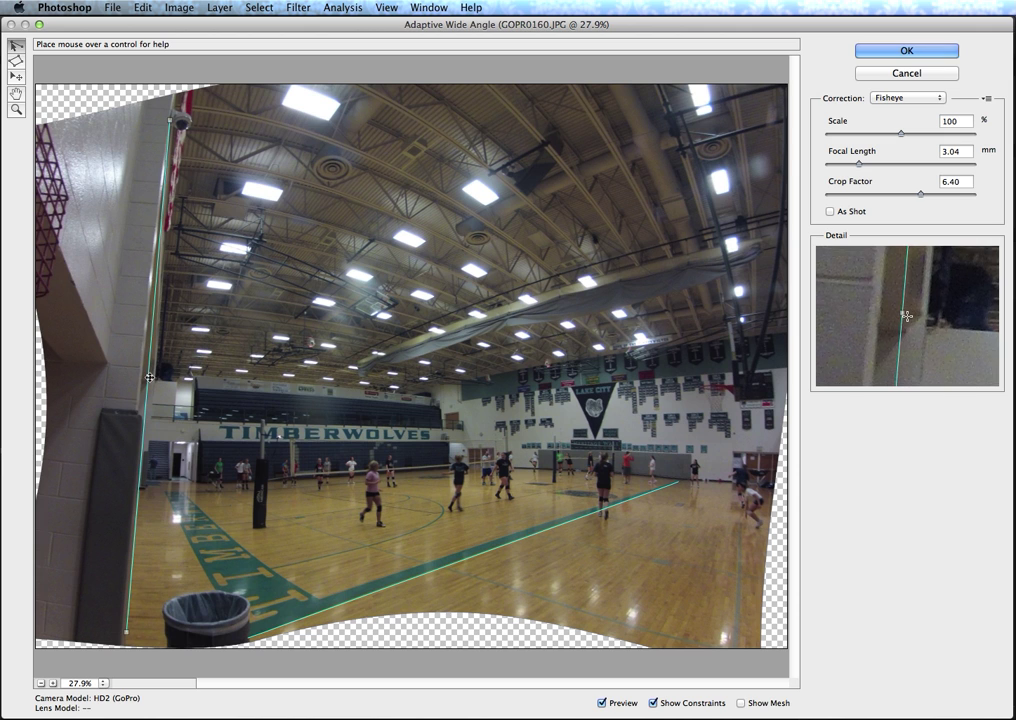
{"action": "left_click", "coordinate": [150, 381]}
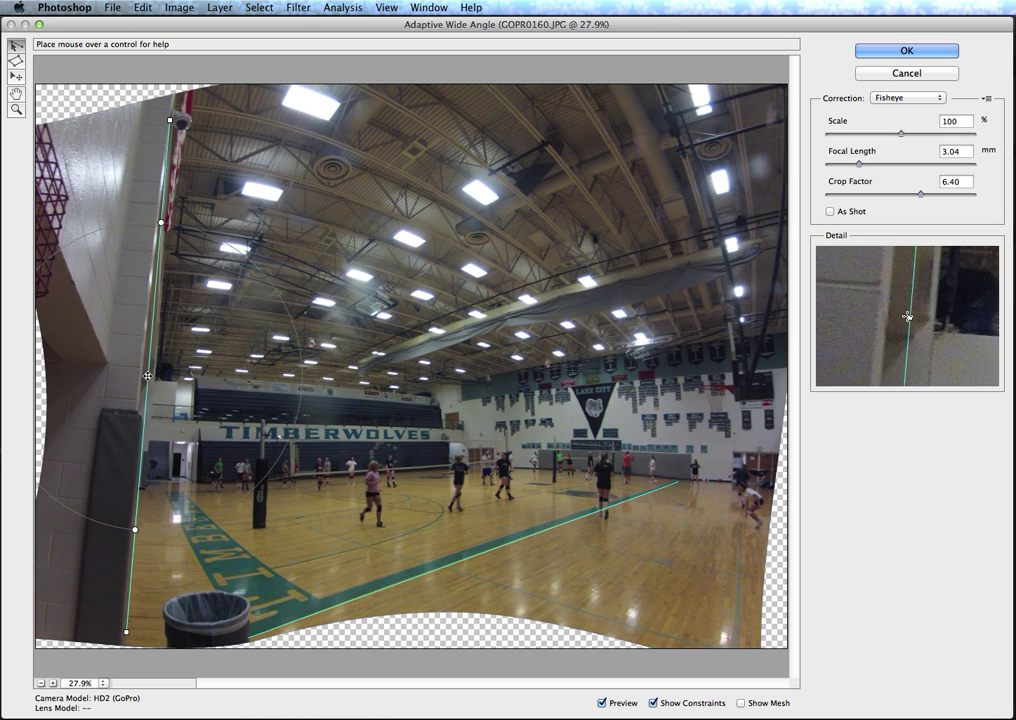
{"action": "left_click", "coordinate": [149, 378]}
{"action": "left_click", "coordinate": [143, 376]}
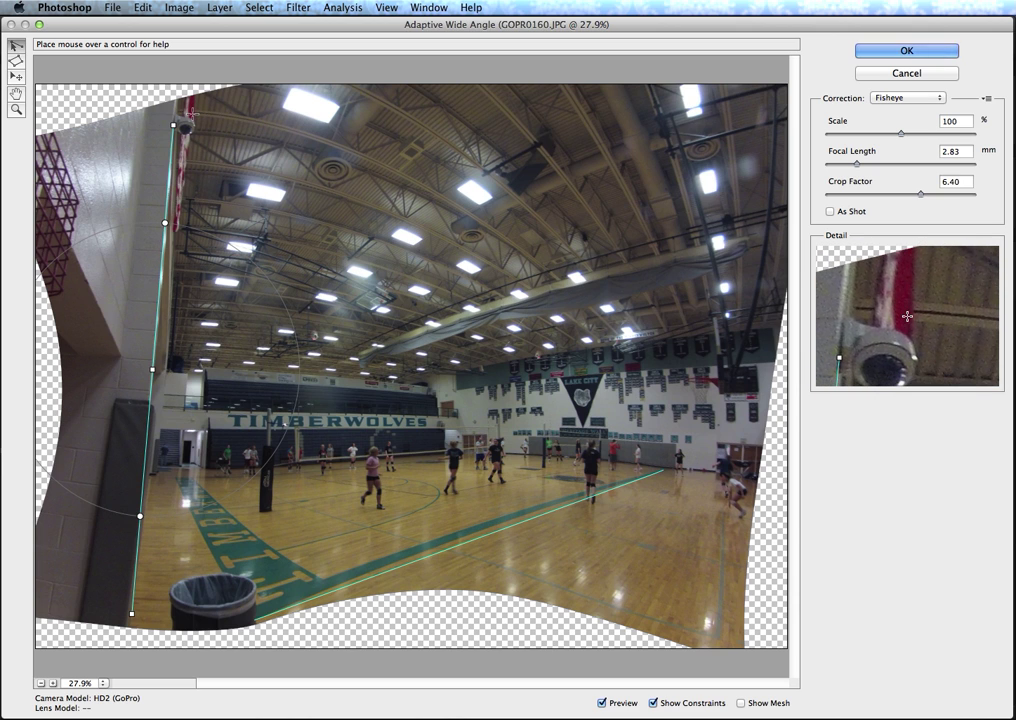
Add two ceiling constraints: one along the roof beam from the wall camera, one along the row of lights down to the scoreboard
{"action": "left_click", "coordinate": [190, 114]}
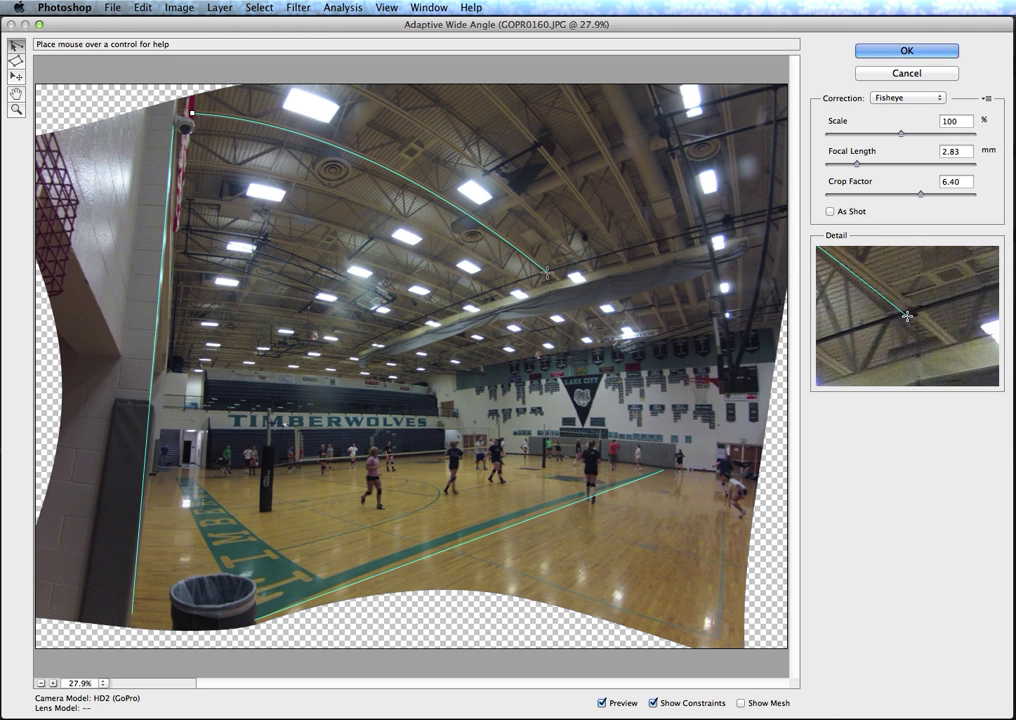
{"action": "left_click", "coordinate": [547, 271]}
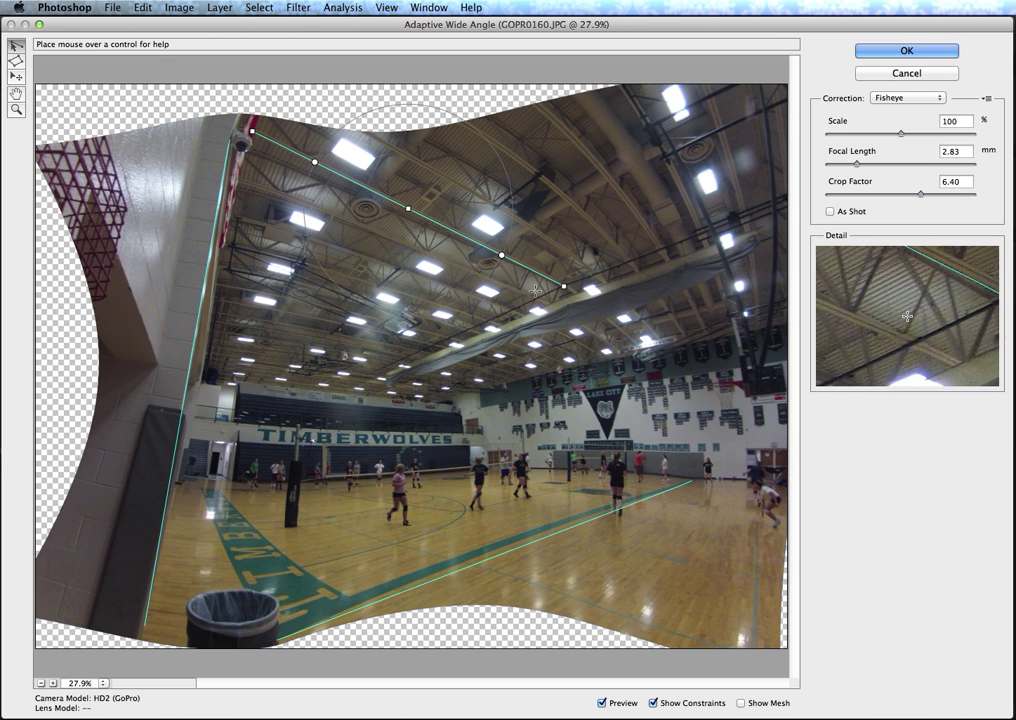
{"action": "left_click", "coordinate": [659, 122]}
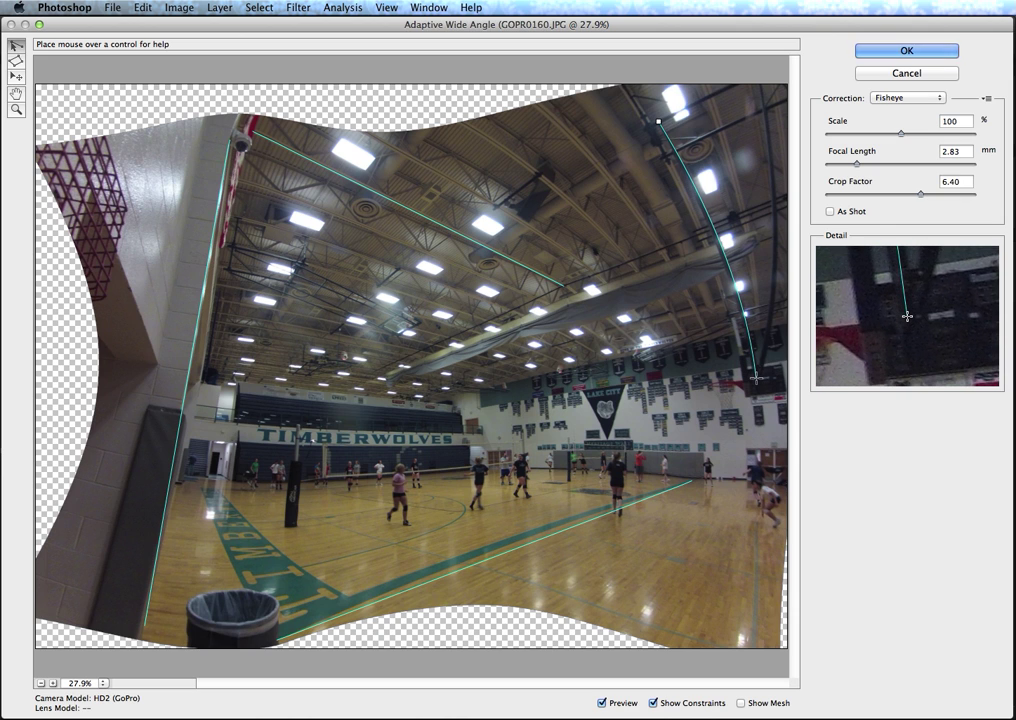
{"action": "left_click", "coordinate": [757, 378]}
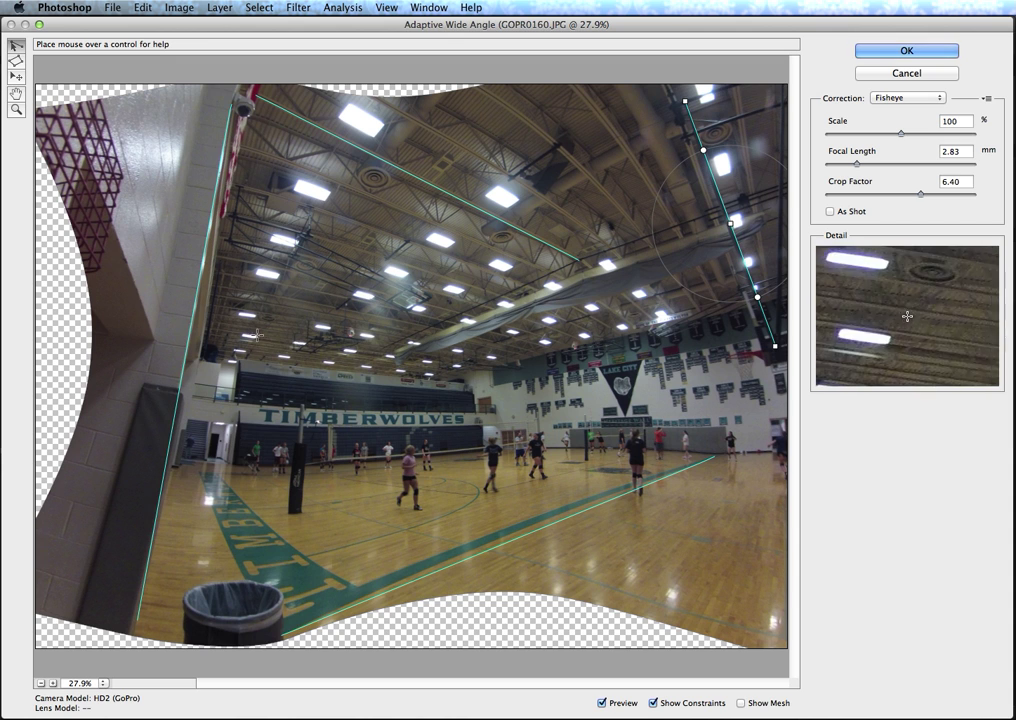
Add a constraint along the lower edge of the TIMBERWOLVES wall and bend it to match that edge
{"action": "left_click", "coordinate": [188, 419]}
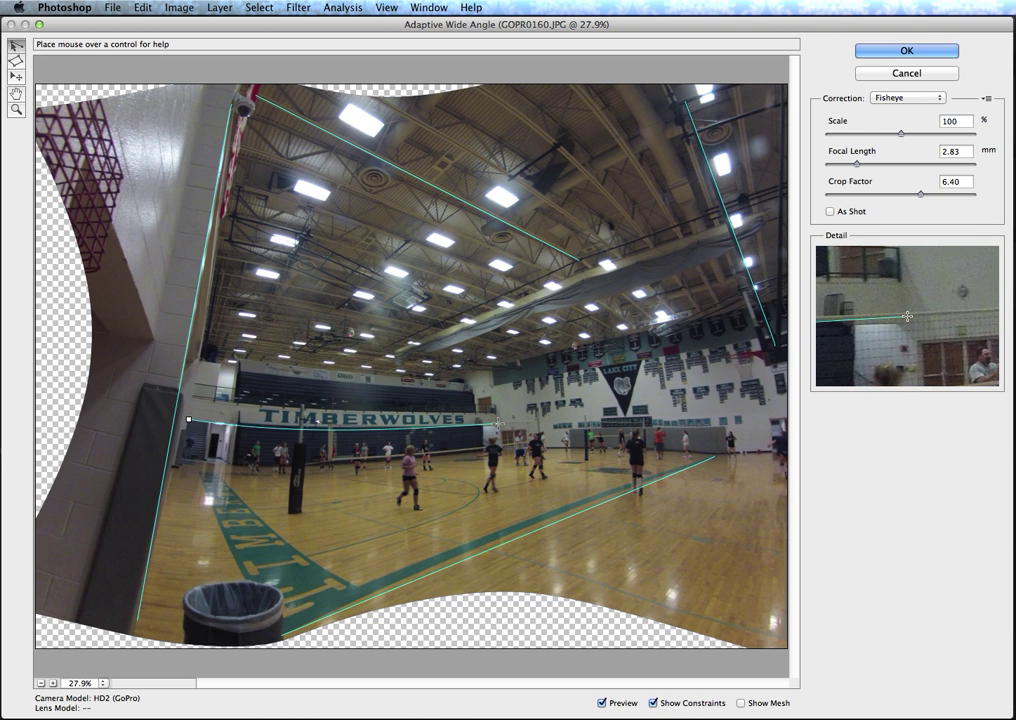
{"action": "left_click", "coordinate": [503, 421]}
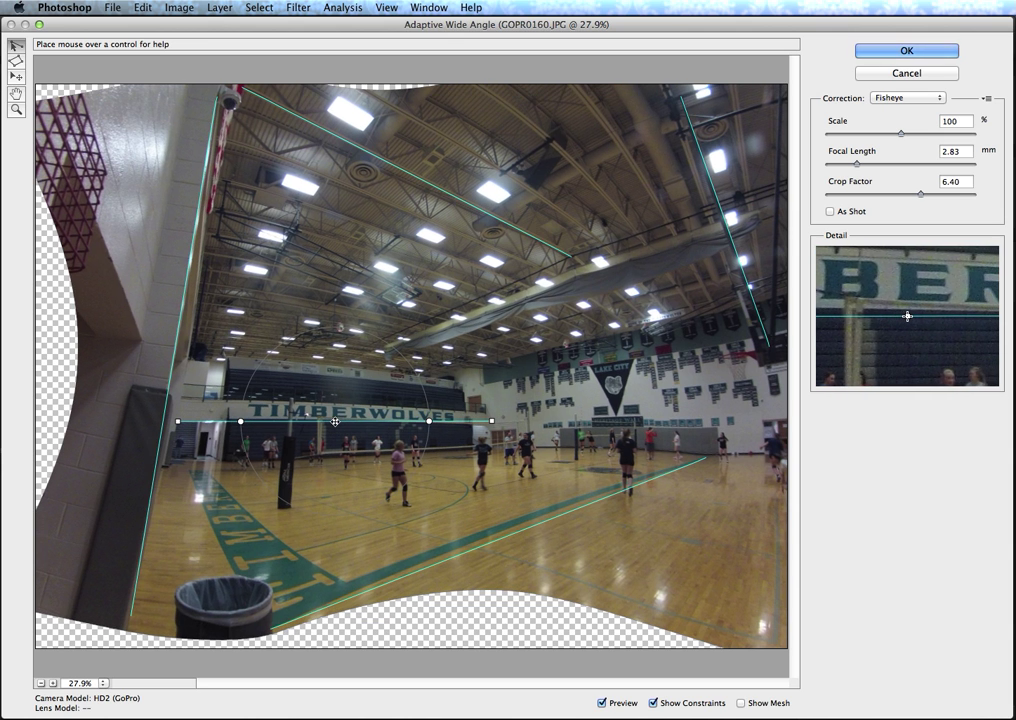
{"action": "left_click_drag", "start_coordinate": [336, 420], "coordinate": [341, 427]}
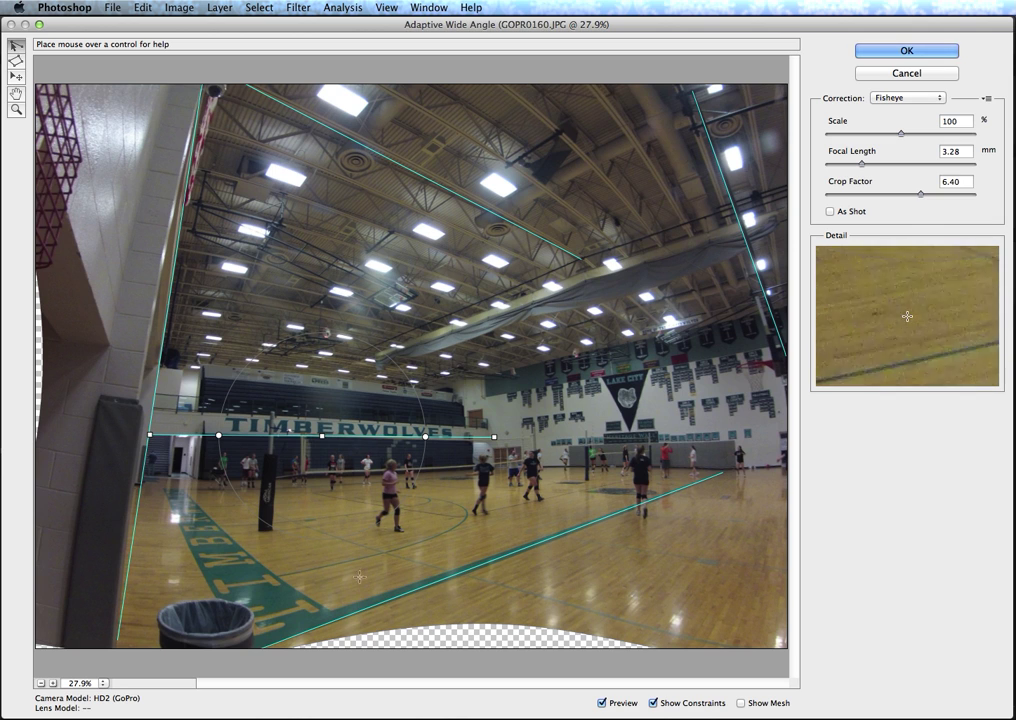
Readjust the curvature of the green sideline and near wall constraints, and apply the Adaptive Wide Angle filter
{"action": "left_click", "coordinate": [487, 562]}
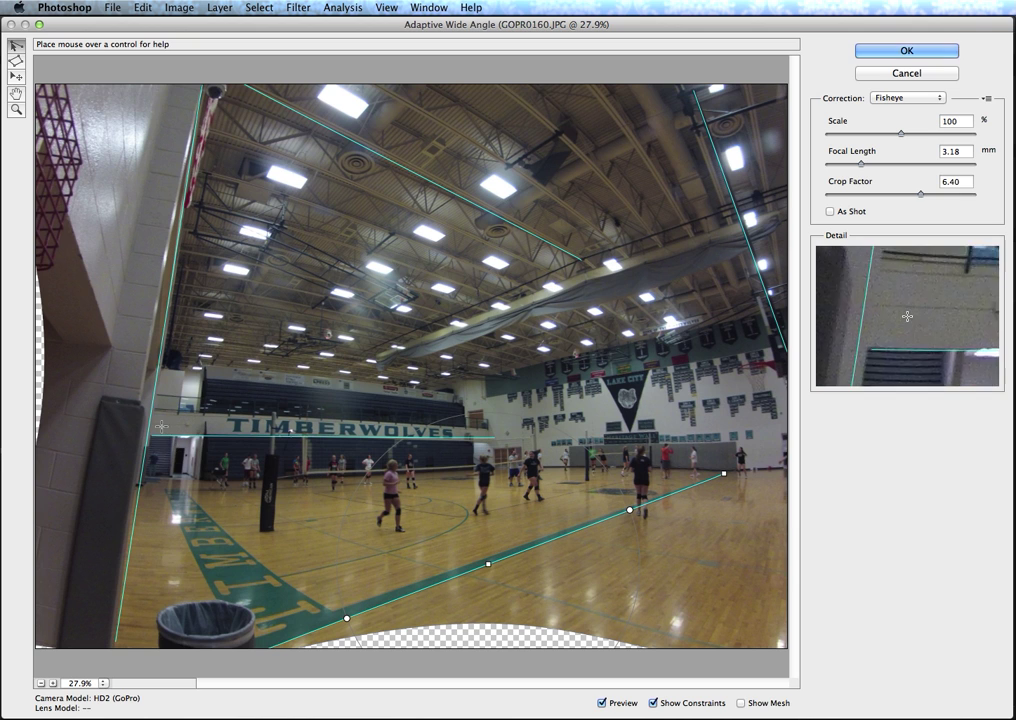
{"action": "left_click", "coordinate": [157, 376]}
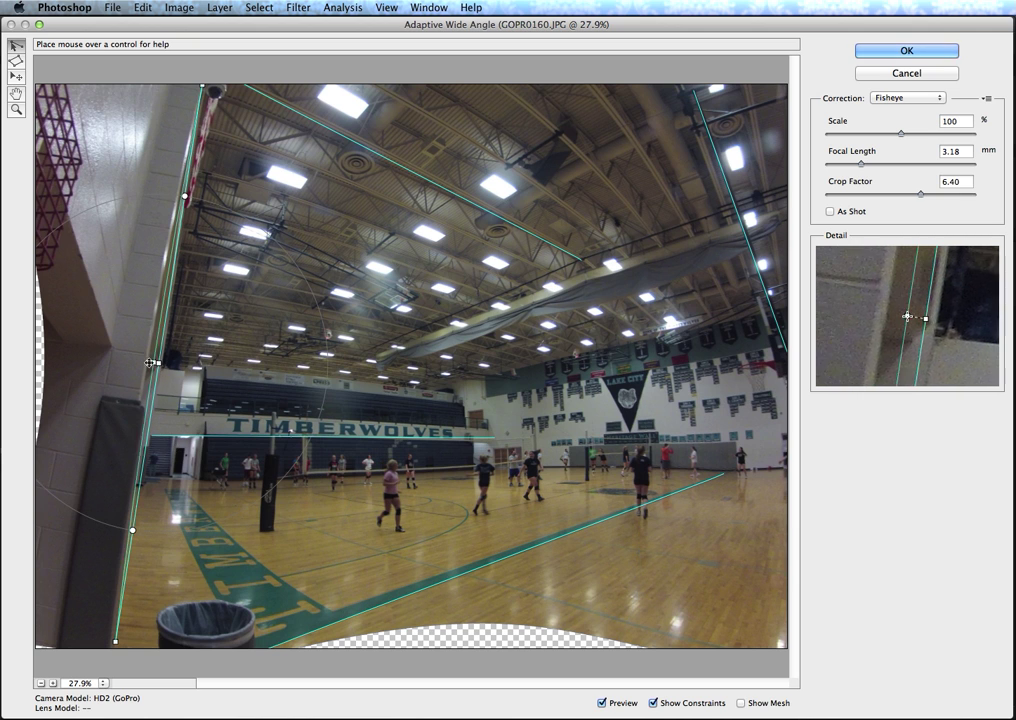
{"action": "left_click_drag", "start_coordinate": [146, 363], "coordinate": [118, 294]}
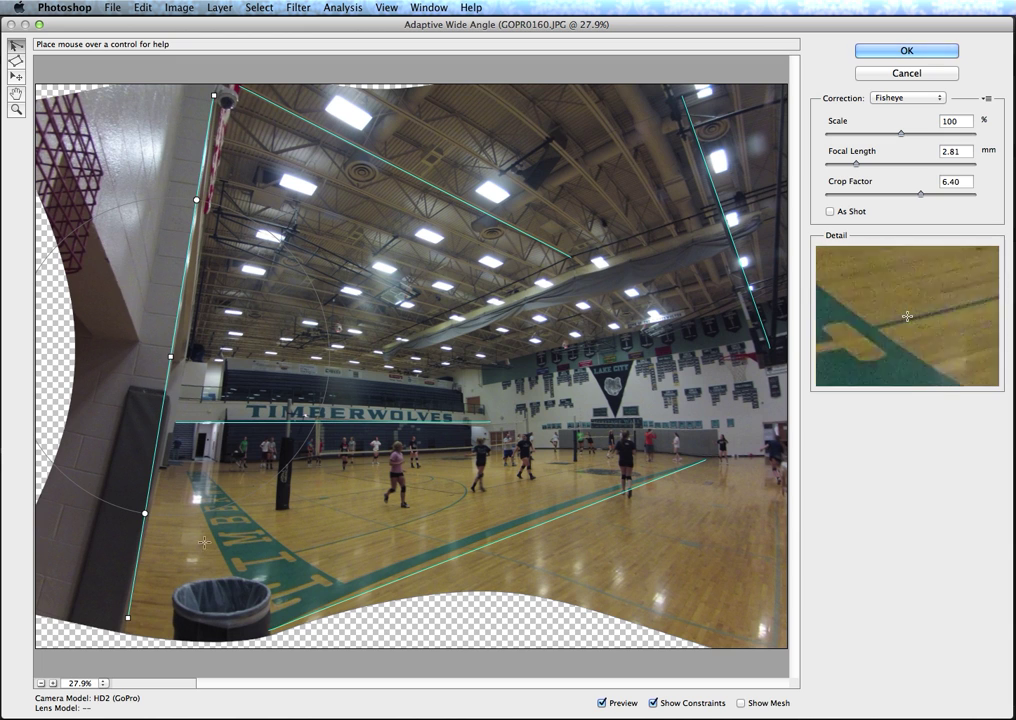
{"action": "left_click", "coordinate": [896, 51]}
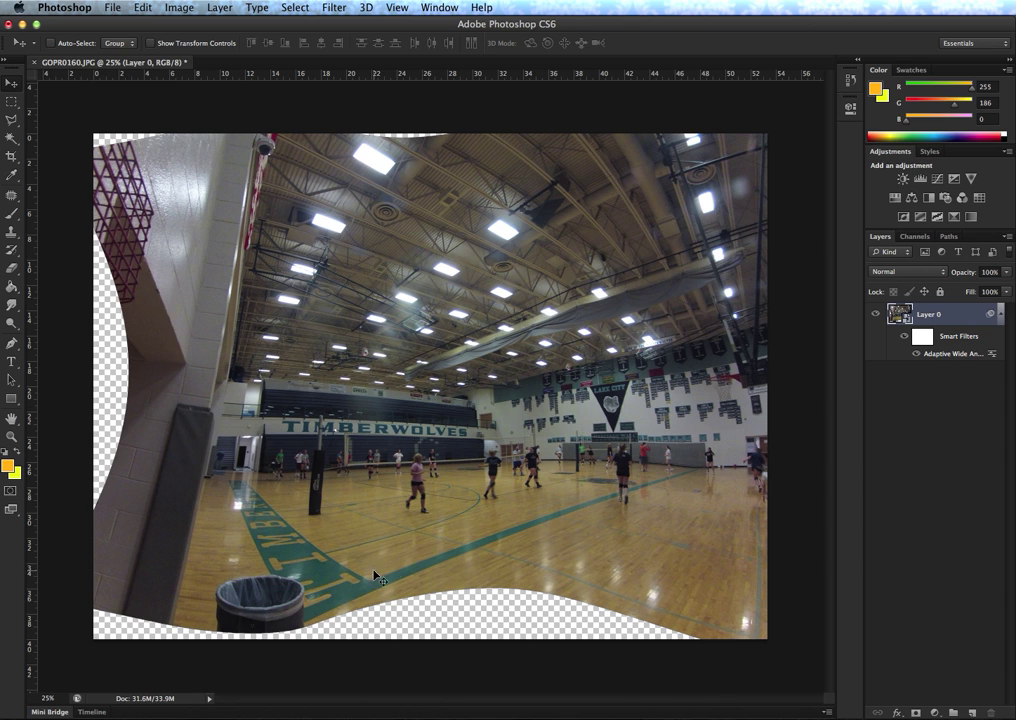
Shrink the crop box at a 5 x 7 ratio so it excludes the transparent areas around the gym photo
{"action": "left_click", "coordinate": [11, 157]}
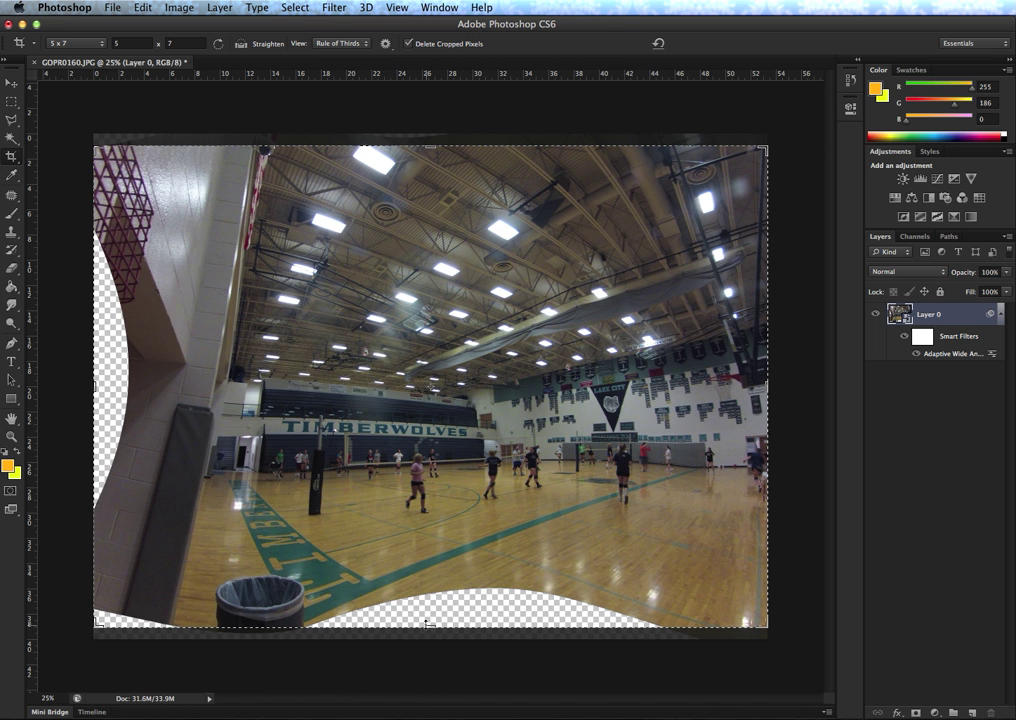
{"action": "left_click_drag", "start_coordinate": [430, 625], "coordinate": [431, 597]}
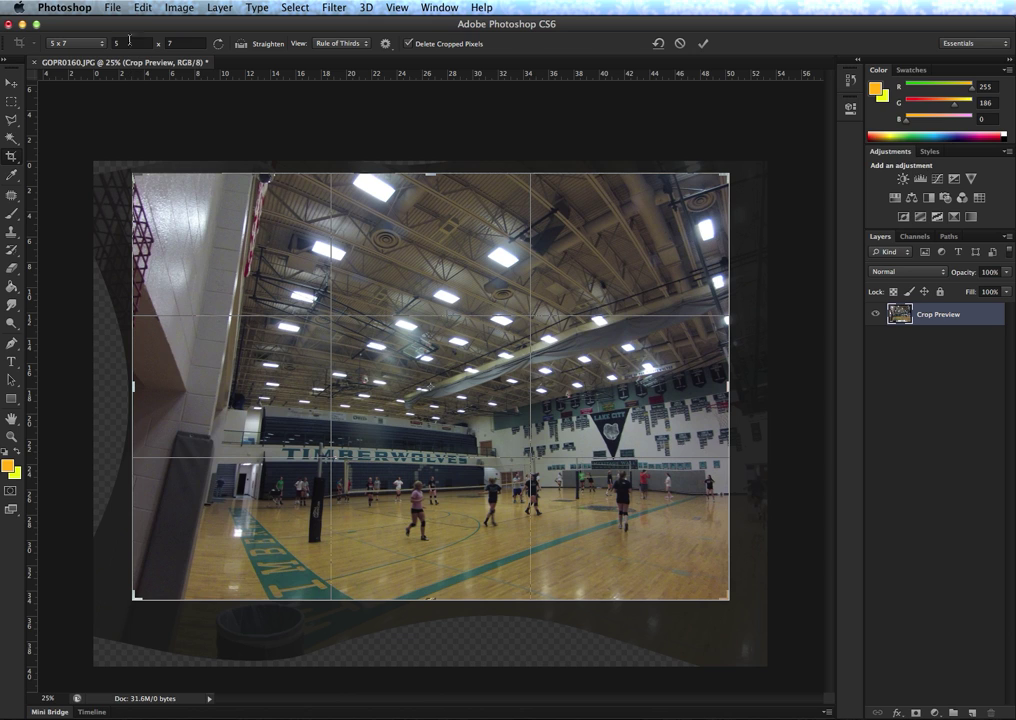
{"action": "left_click", "coordinate": [75, 43]}
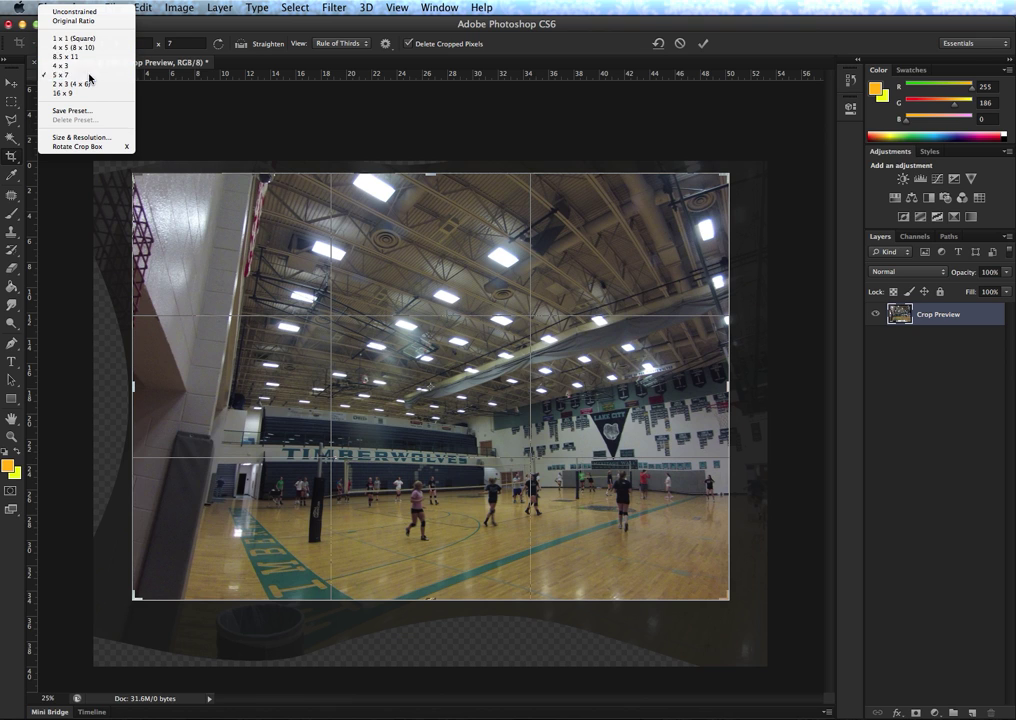
{"action": "left_click", "coordinate": [89, 75]}
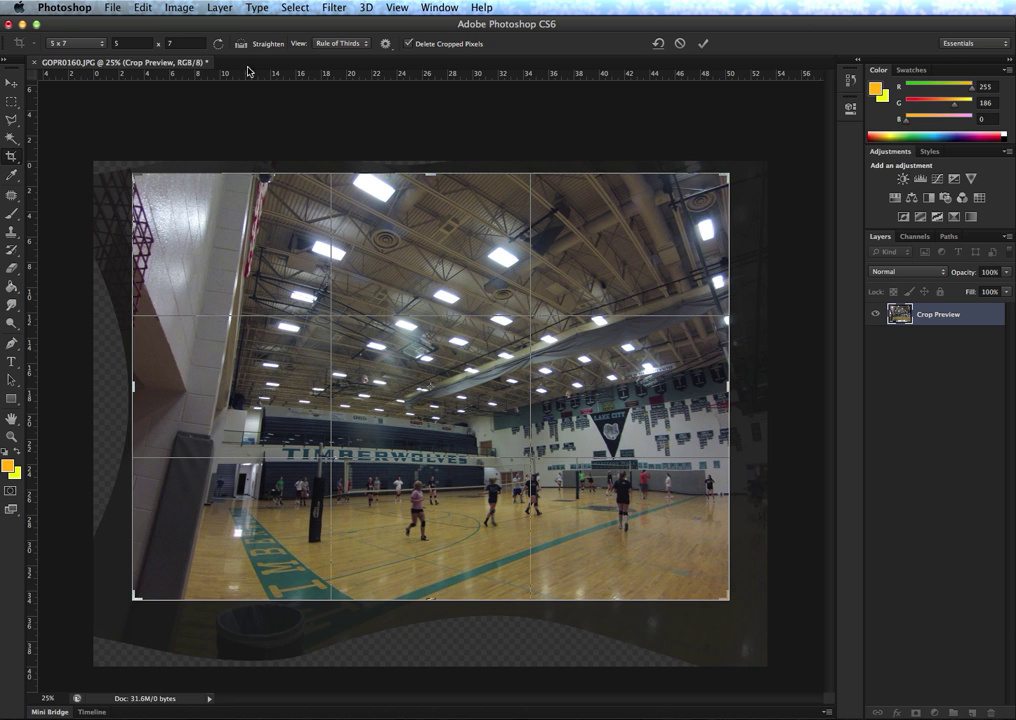
Straighten the image along the lower edge of the TIMBERWOLVES lettering wall and commit the crop
{"action": "left_click", "coordinate": [259, 46]}
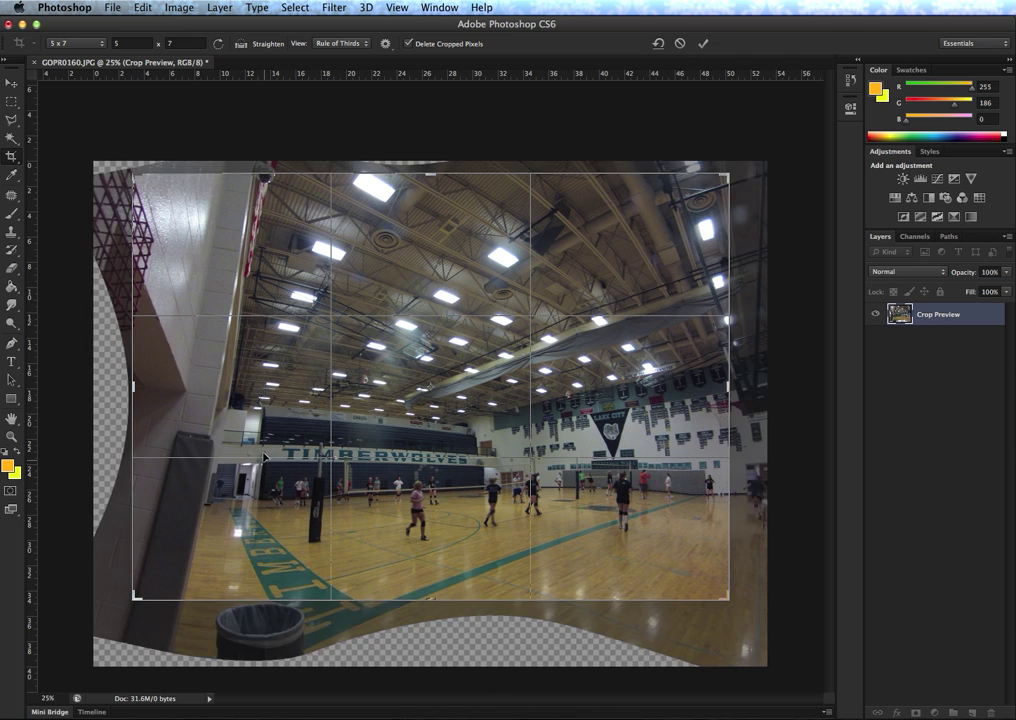
{"action": "left_click", "coordinate": [241, 43]}
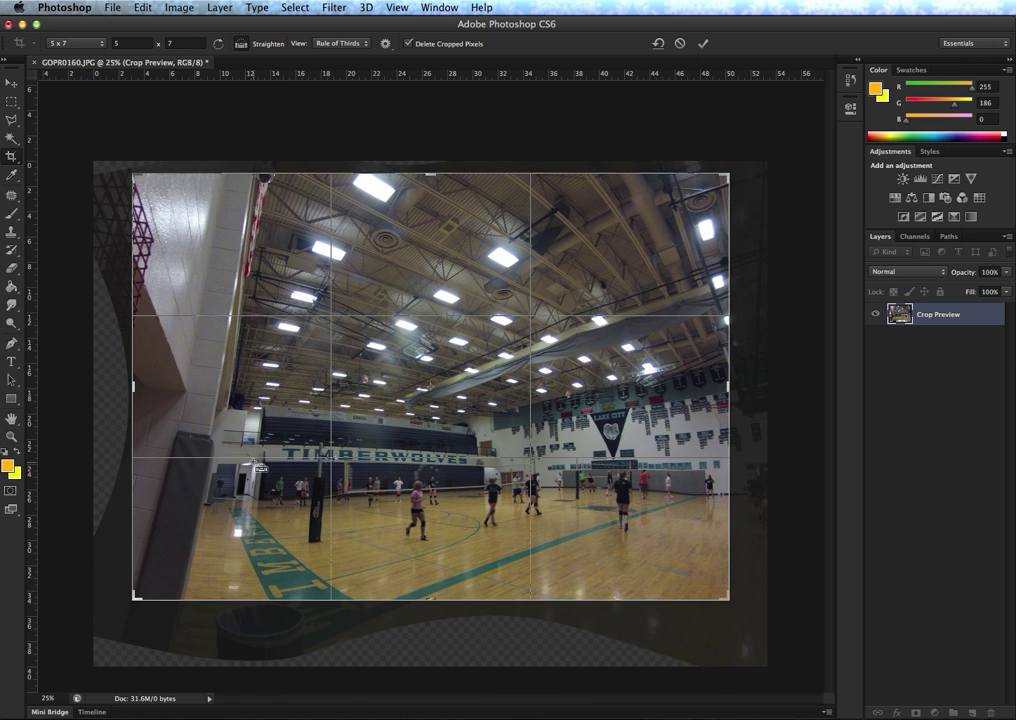
{"action": "left_click_drag", "start_coordinate": [270, 466], "coordinate": [489, 470]}
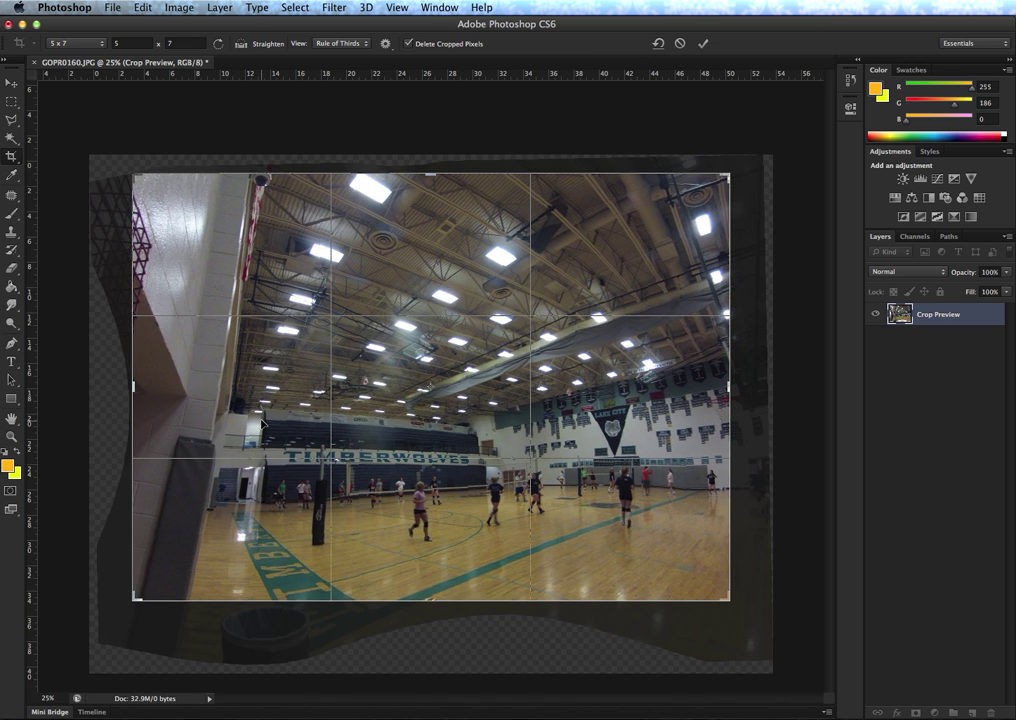
{"action": "key", "text": "Return"}
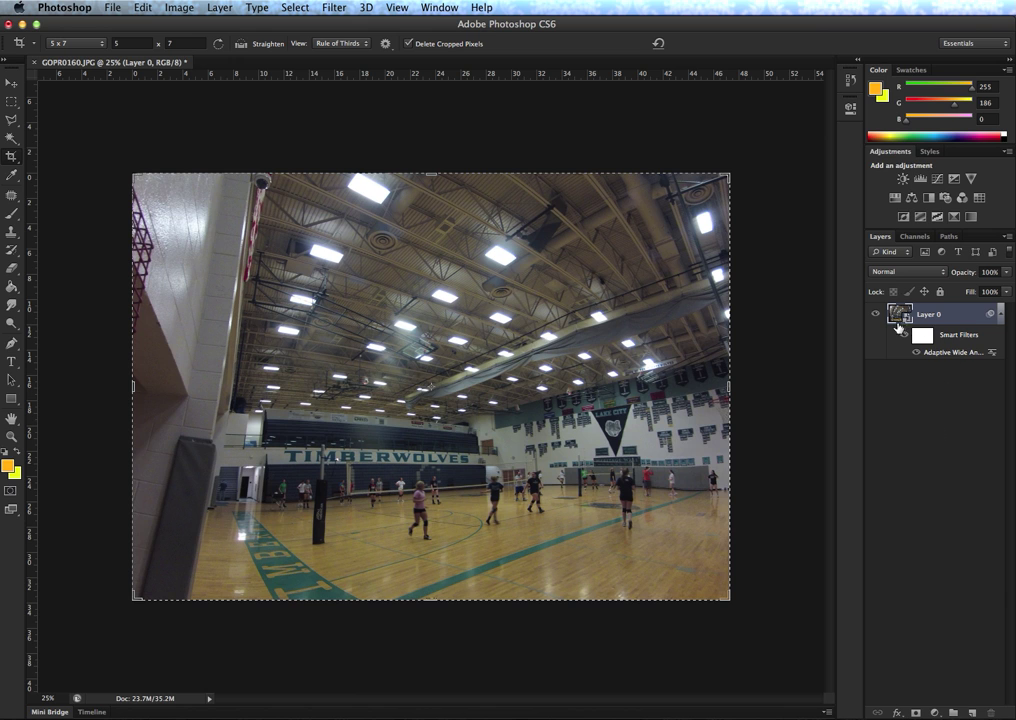
Check the Adaptive Wide Angle smart filter's settings without changing them, and compare the gym photo with the smart filters hidden and shown
{"action": "double_click", "coordinate": [958, 353]}
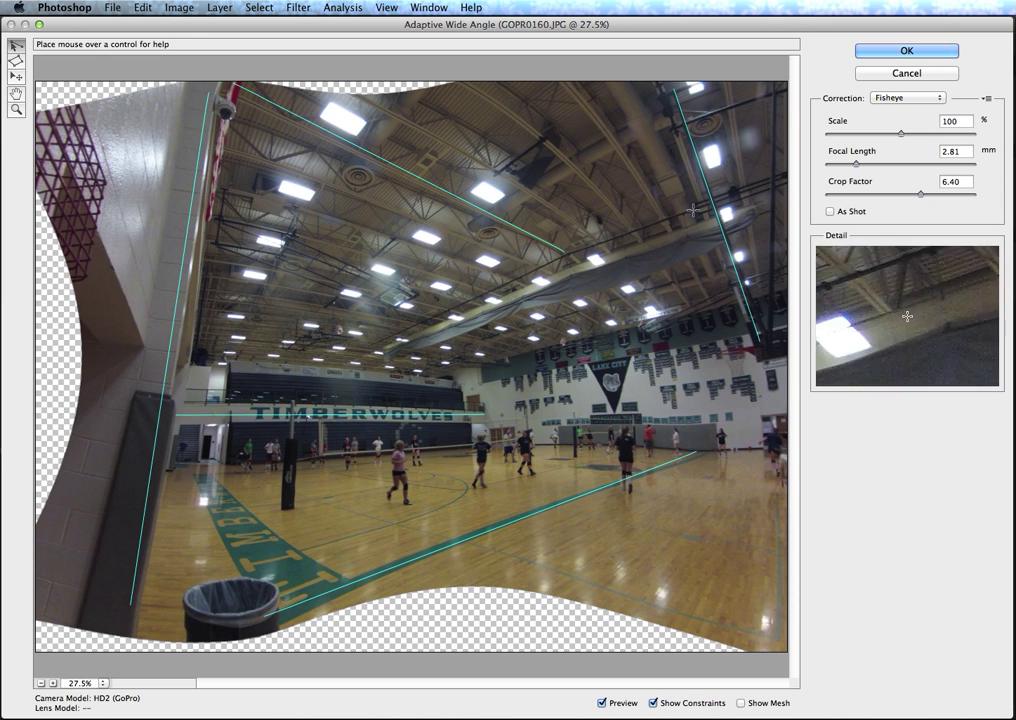
{"action": "left_click", "coordinate": [872, 74]}
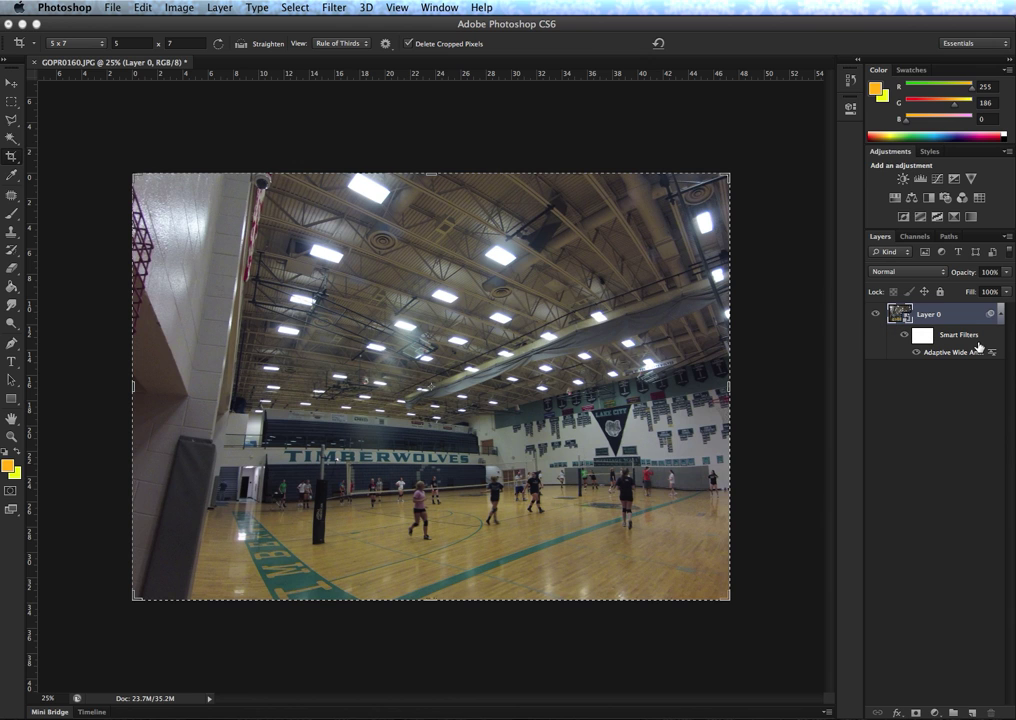
{"action": "left_click", "coordinate": [904, 338]}
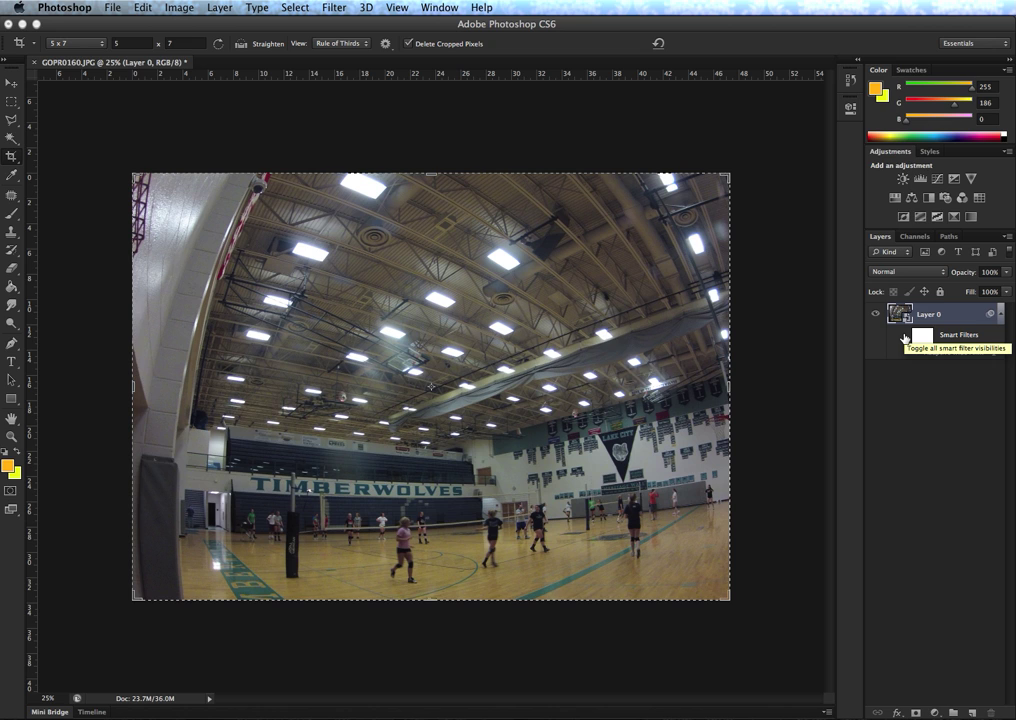
{"action": "left_click", "coordinate": [904, 338]}
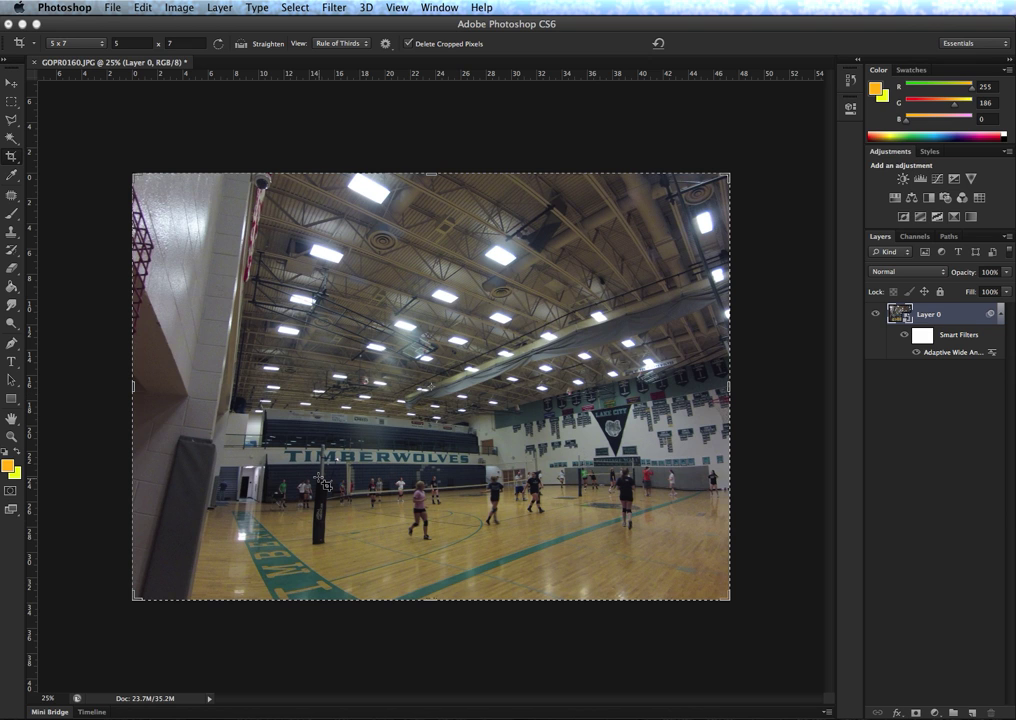
{"action": "left_click", "coordinate": [906, 336]}
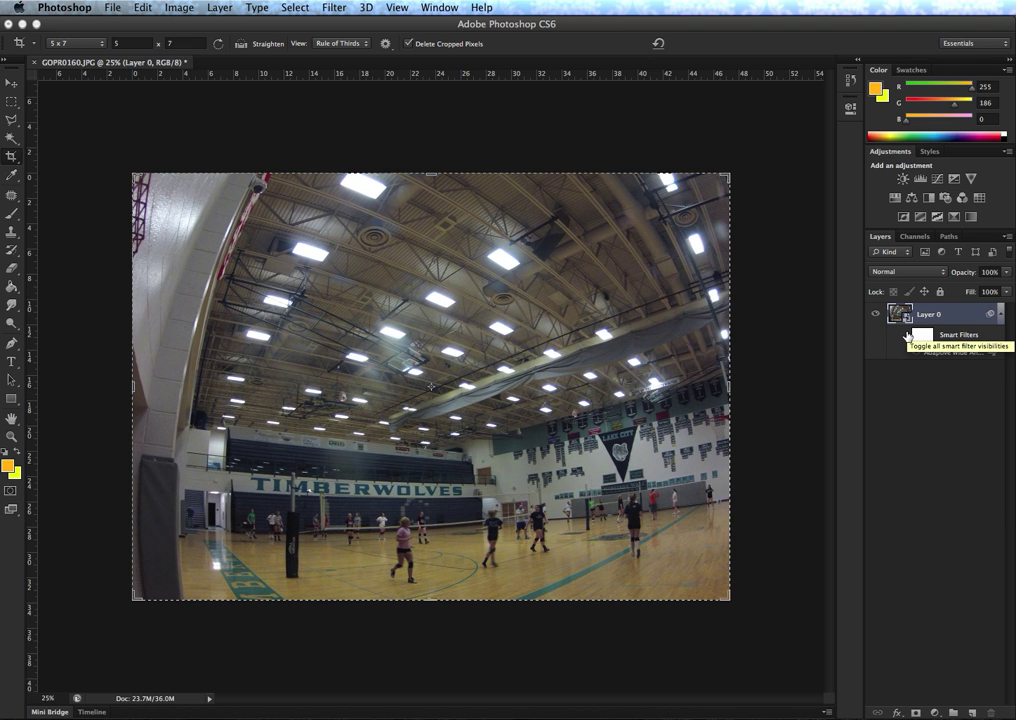
{"action": "left_click", "coordinate": [905, 337]}
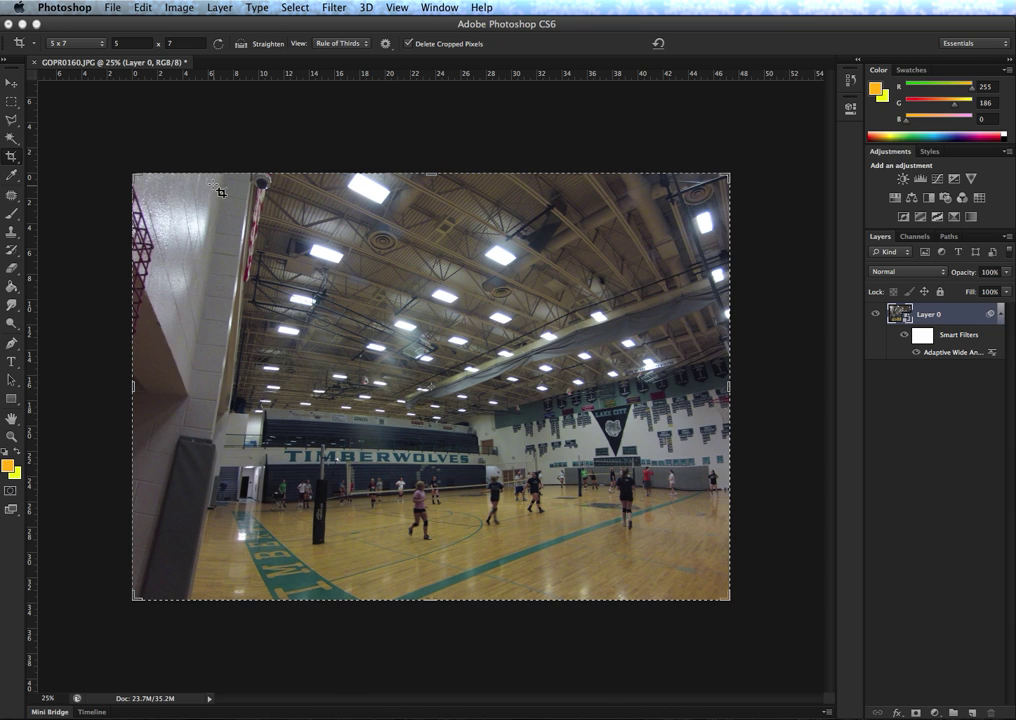
Open IMG_0327.jpg from the Adaptive Filter folder and switch from the Crop tool to the Move tool
{"action": "left_click", "coordinate": [110, 8]}
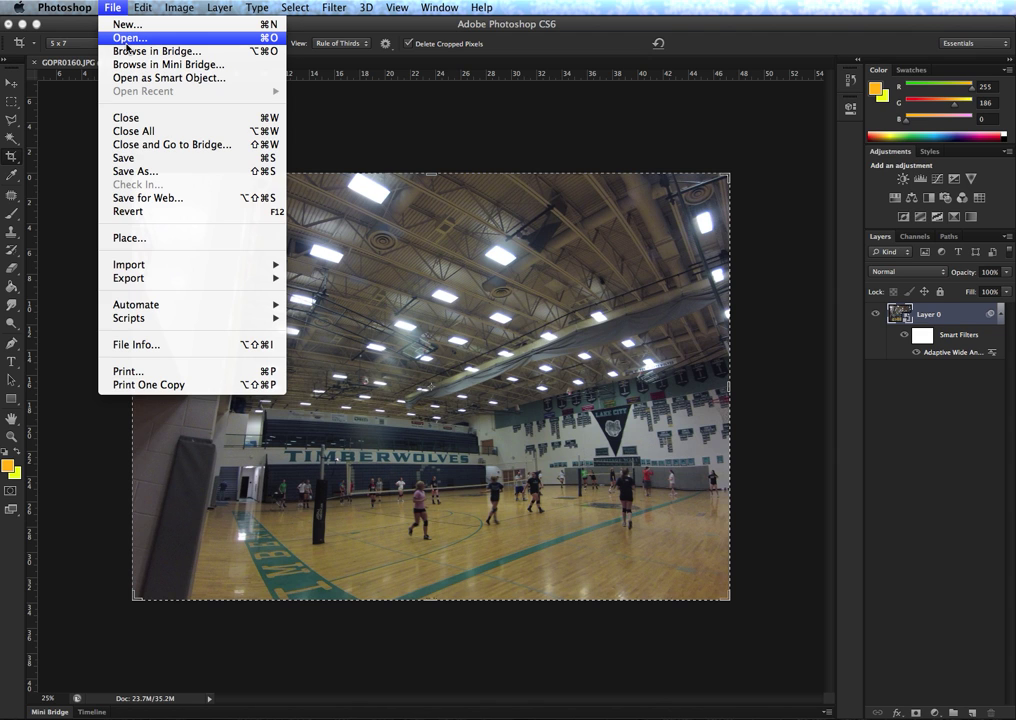
{"action": "left_click", "coordinate": [127, 44]}
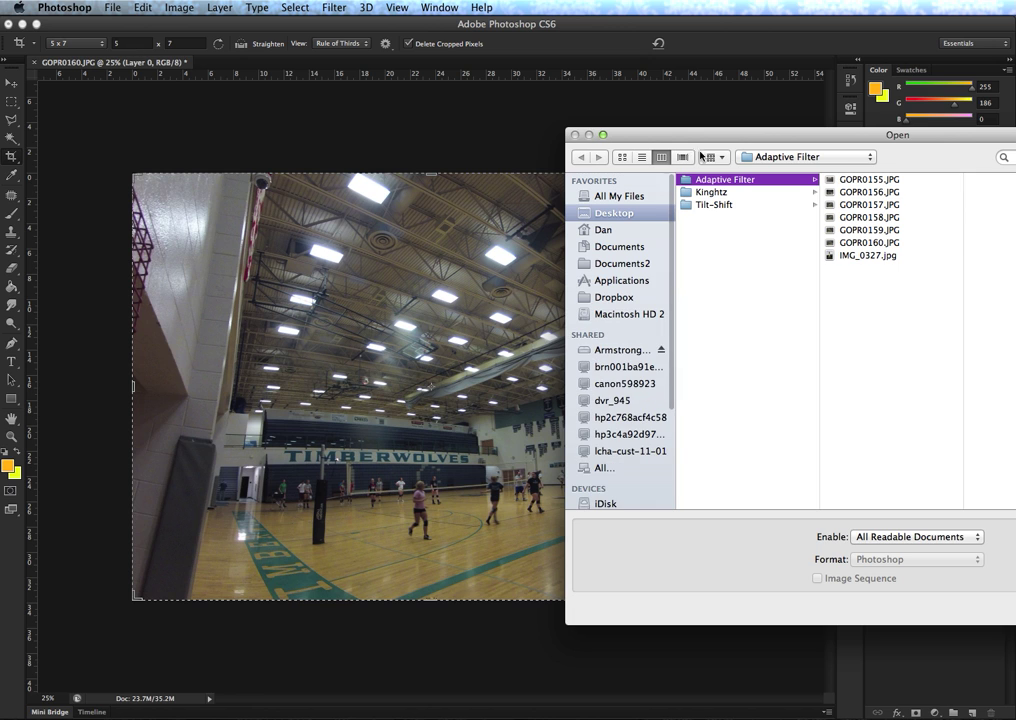
{"action": "left_click", "coordinate": [840, 255]}
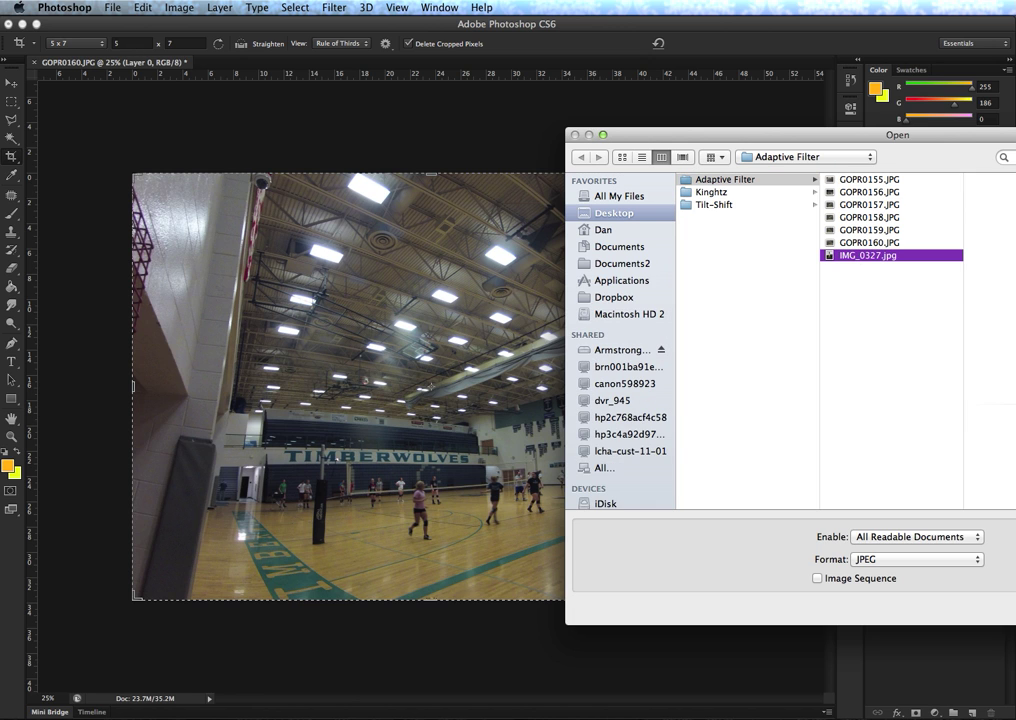
{"action": "key", "text": "Return"}
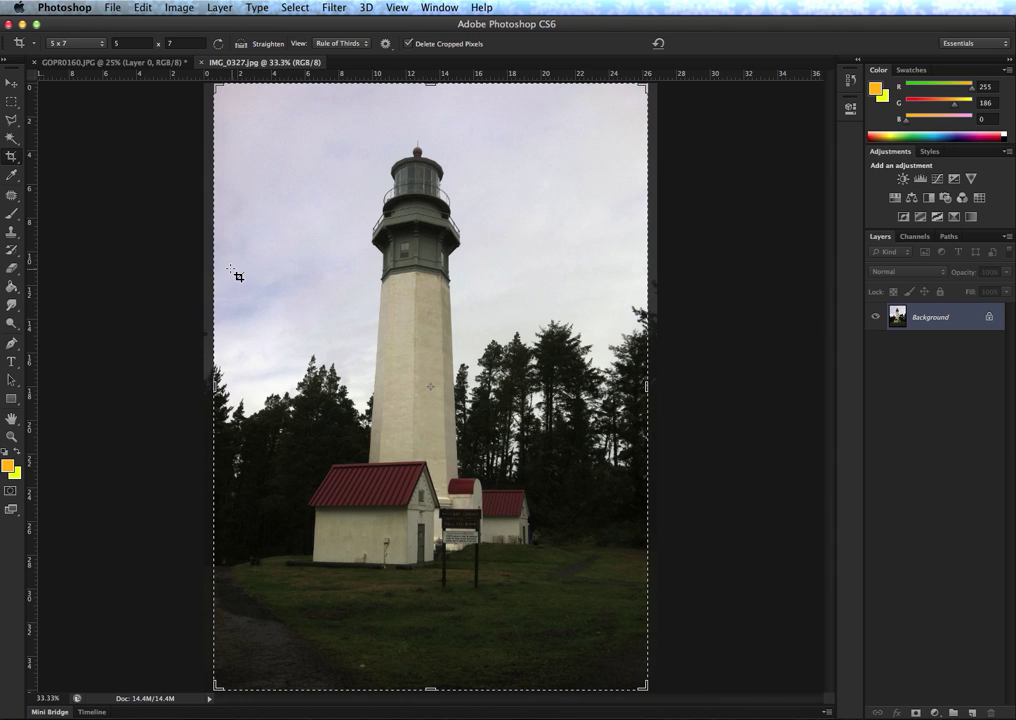
{"action": "key", "text": "Escape"}
{"action": "key", "text": "v"}
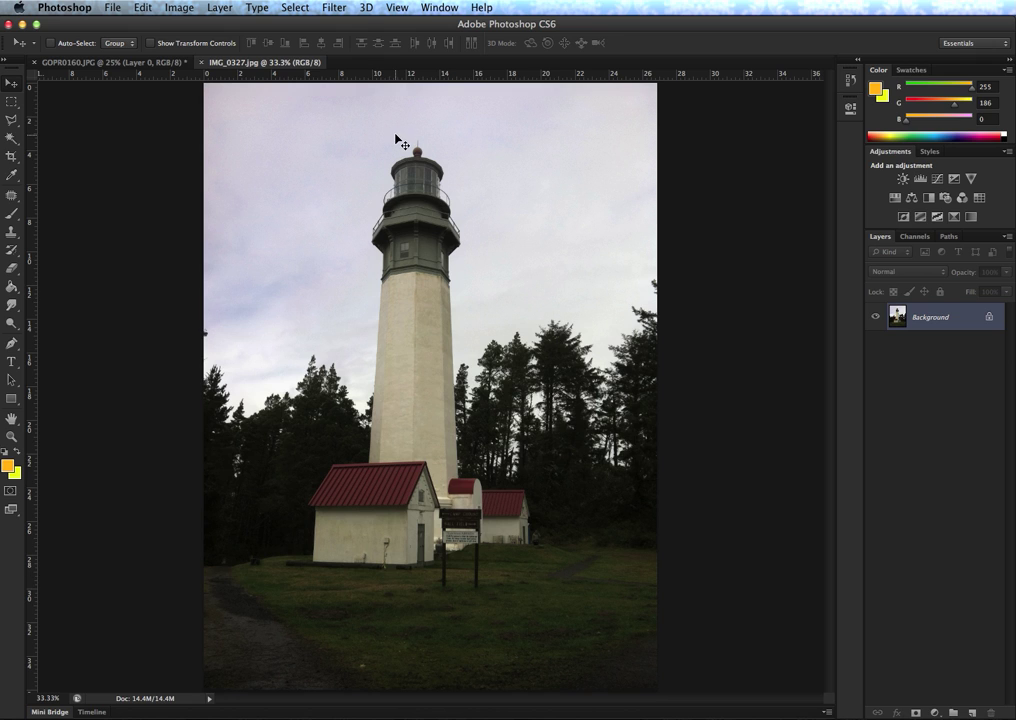
Start an Iris Blur on the lighthouse photo and stretch its ellipse vertically to enclose the whole tower
{"action": "left_click", "coordinate": [333, 8]}
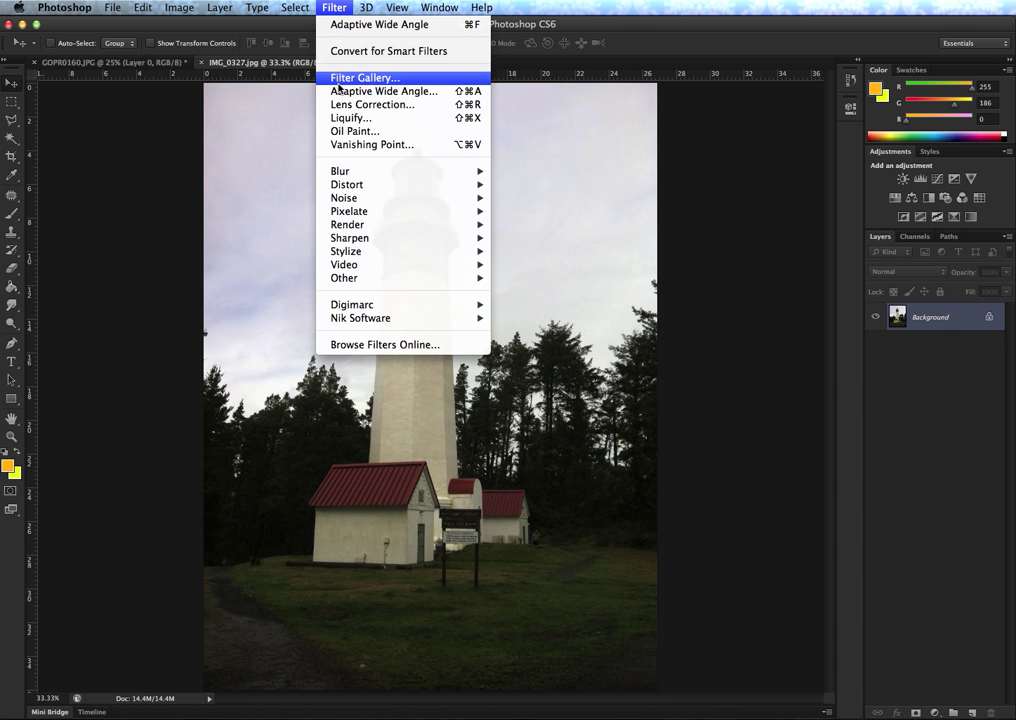
{"action": "mouse_move", "coordinate": [344, 173]}
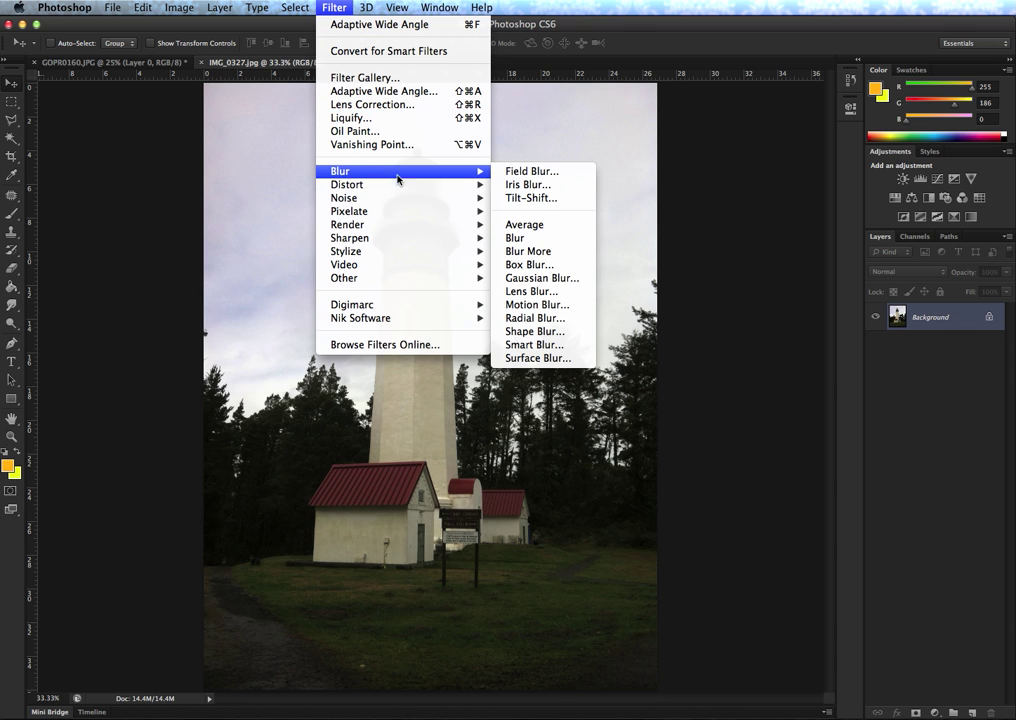
{"action": "left_click", "coordinate": [530, 185]}
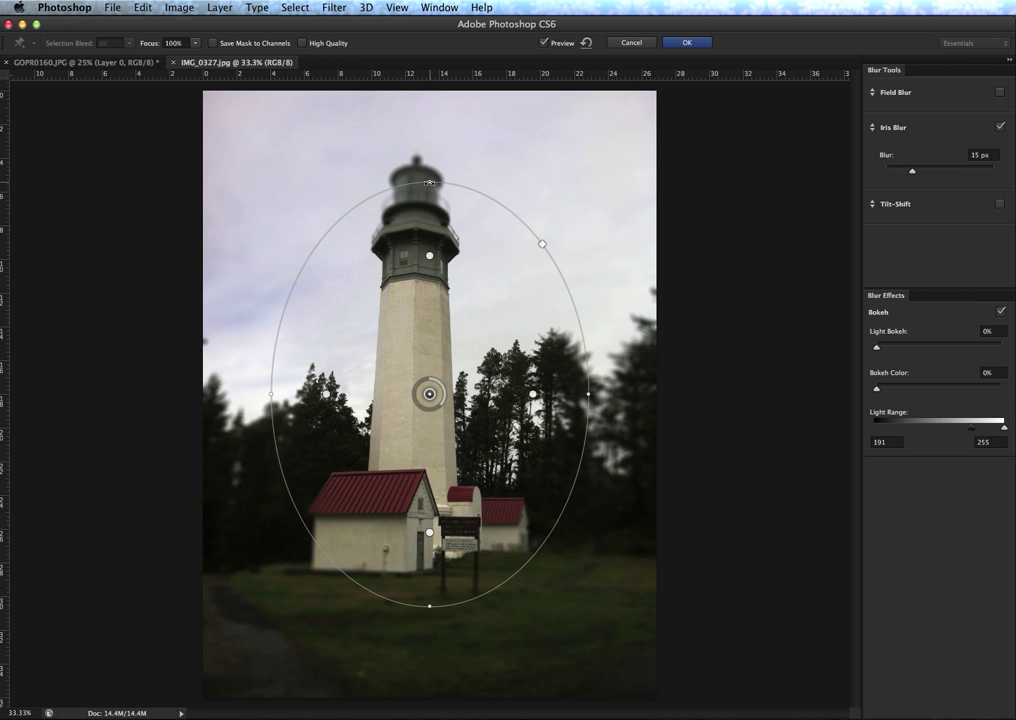
{"action": "left_click_drag", "start_coordinate": [434, 178], "coordinate": [411, 124]}
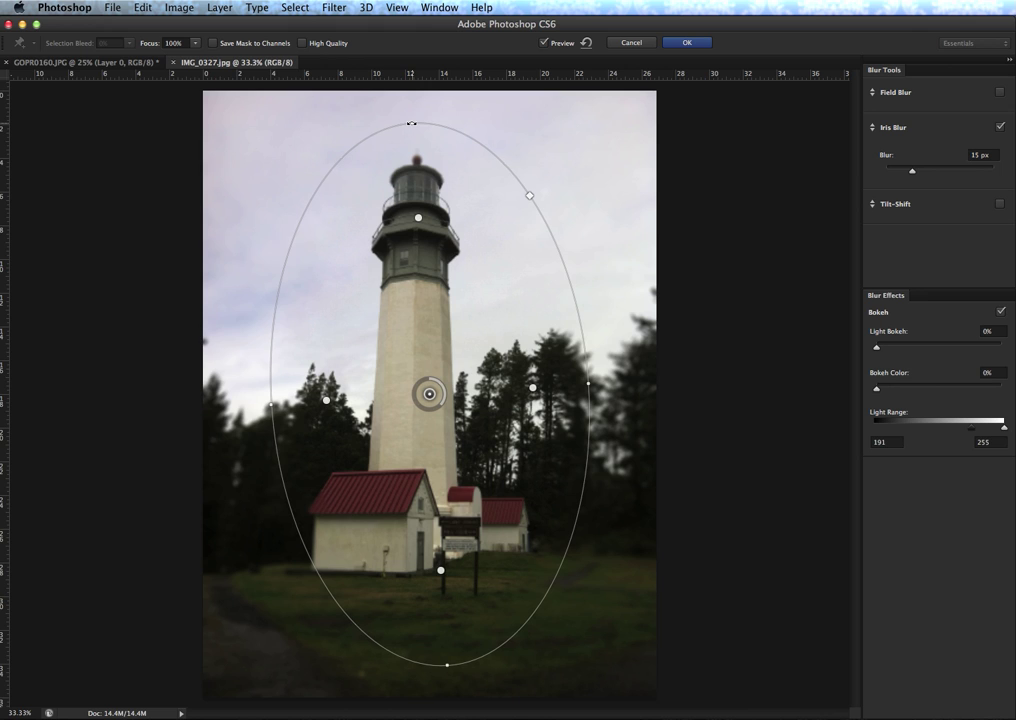
{"action": "left_click_drag", "start_coordinate": [412, 123], "coordinate": [419, 123]}
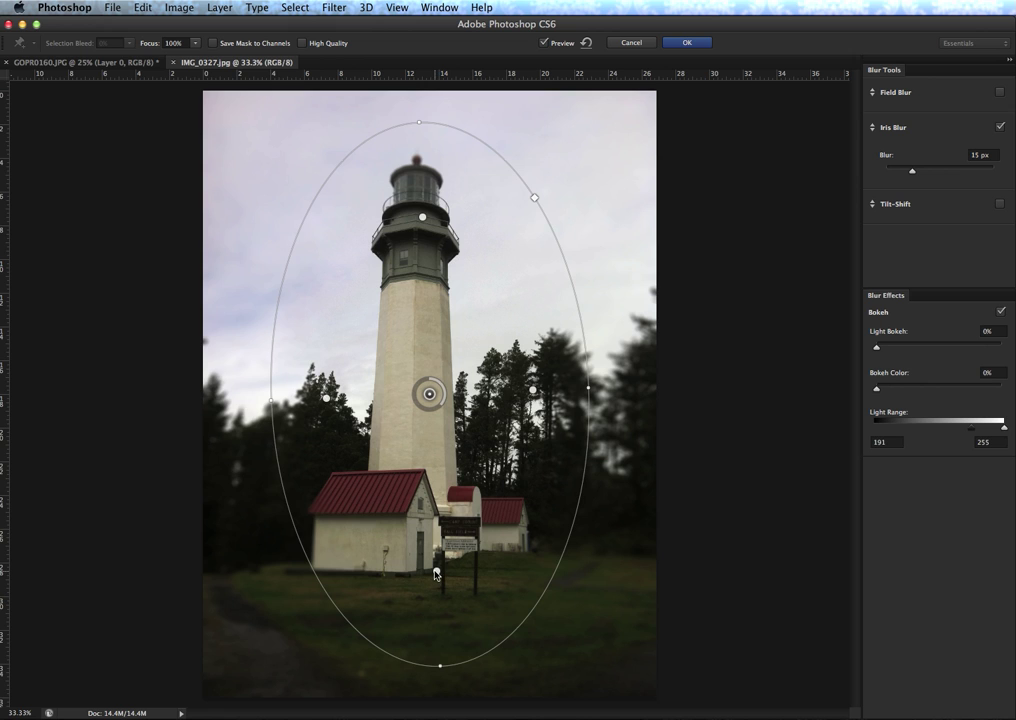
Expand the blur ellipse and its sharp zone around the lighthouse, and apply the Iris Blur at 12 px
{"action": "left_click_drag", "start_coordinate": [436, 574], "coordinate": [438, 621]}
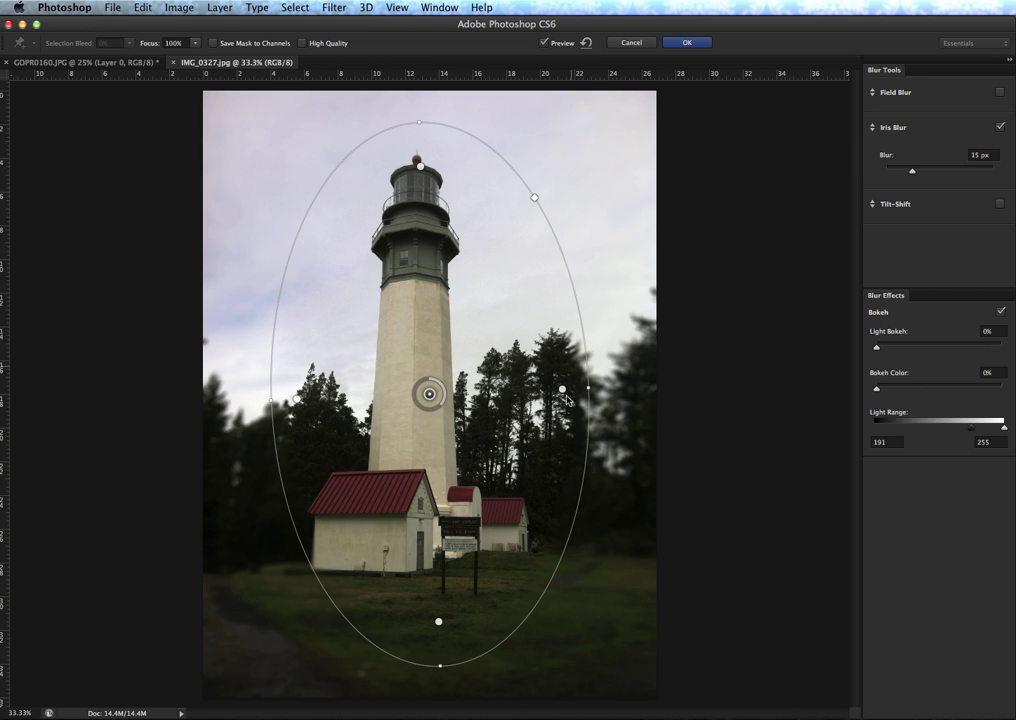
{"action": "left_click_drag", "start_coordinate": [589, 393], "coordinate": [609, 389]}
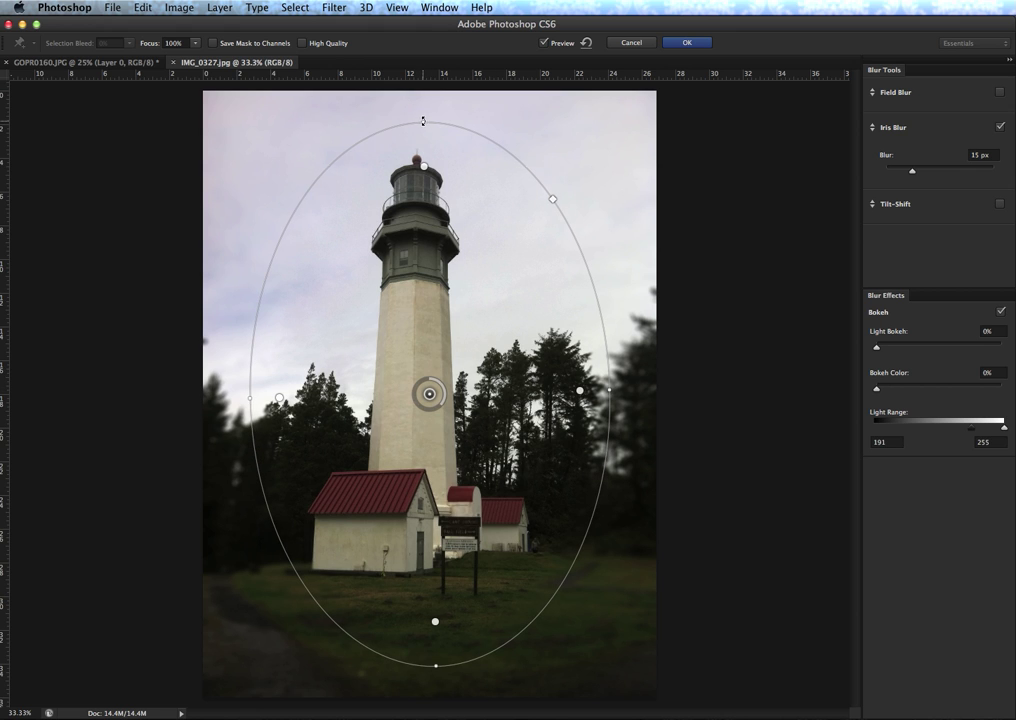
{"action": "left_click_drag", "start_coordinate": [423, 120], "coordinate": [423, 110]}
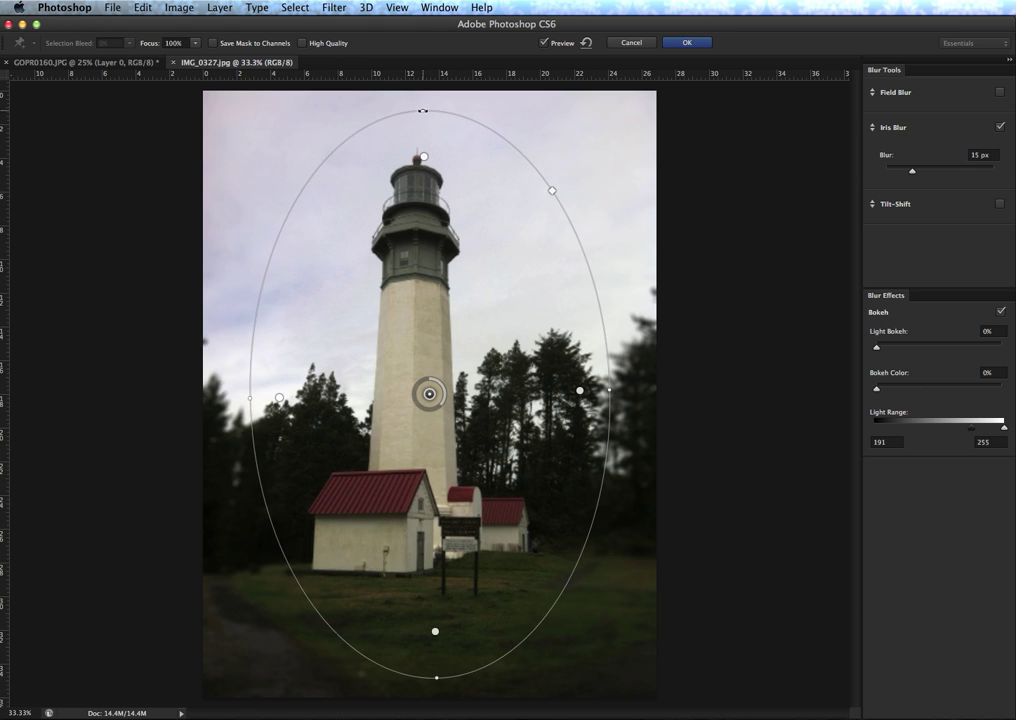
{"action": "left_click_drag", "start_coordinate": [424, 156], "coordinate": [424, 146]}
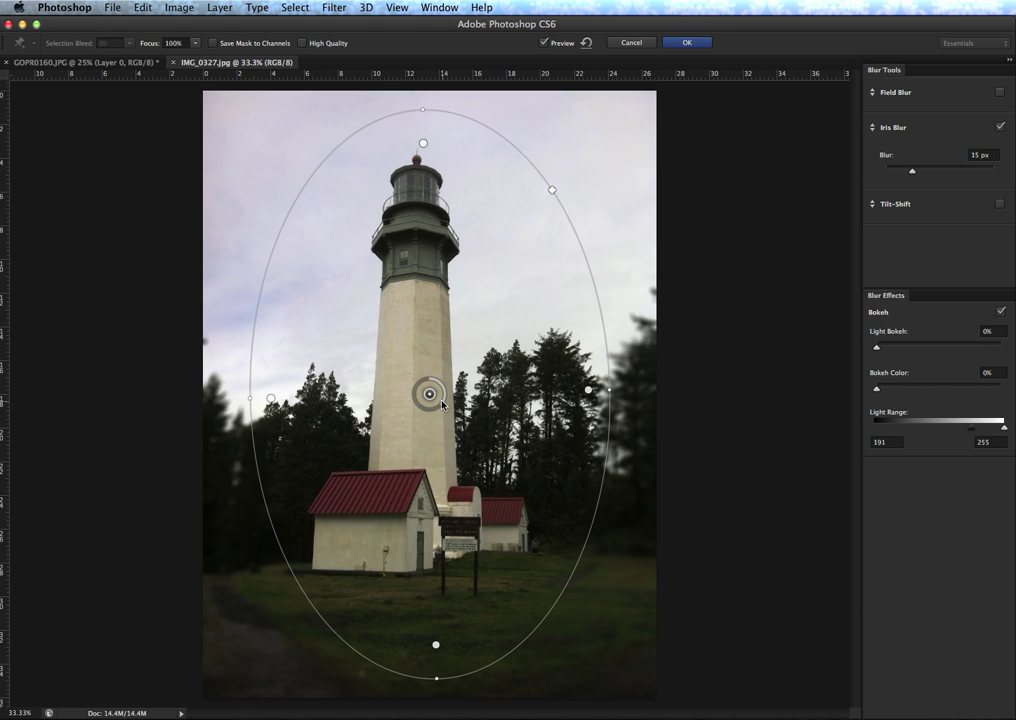
{"action": "left_click_drag", "start_coordinate": [443, 407], "coordinate": [421, 416]}
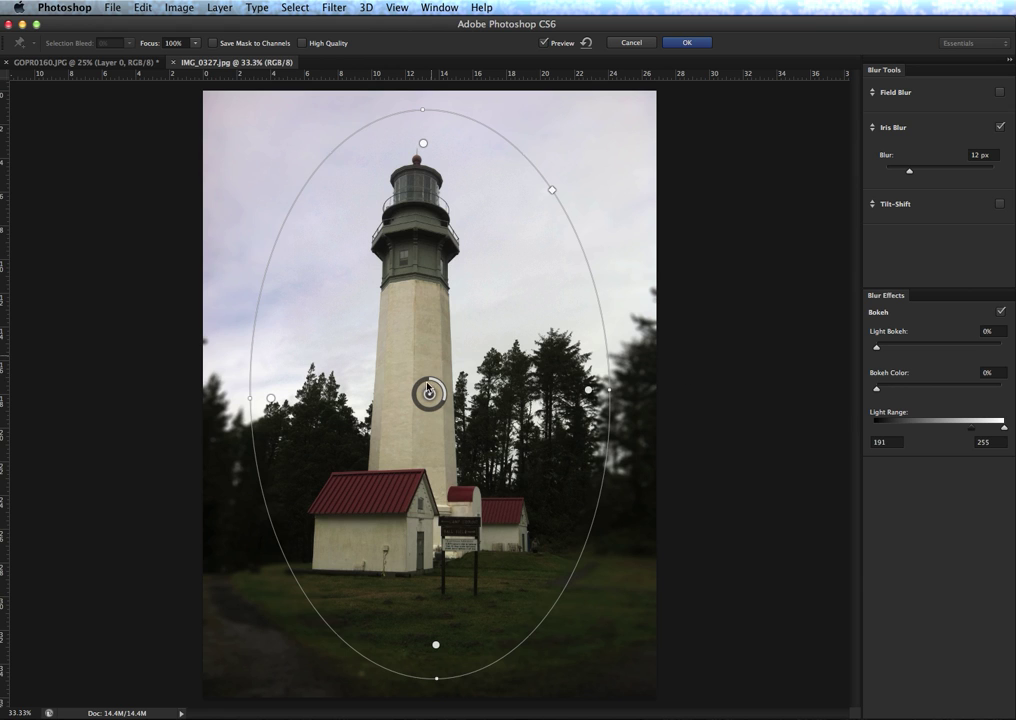
{"action": "left_click", "coordinate": [691, 40]}
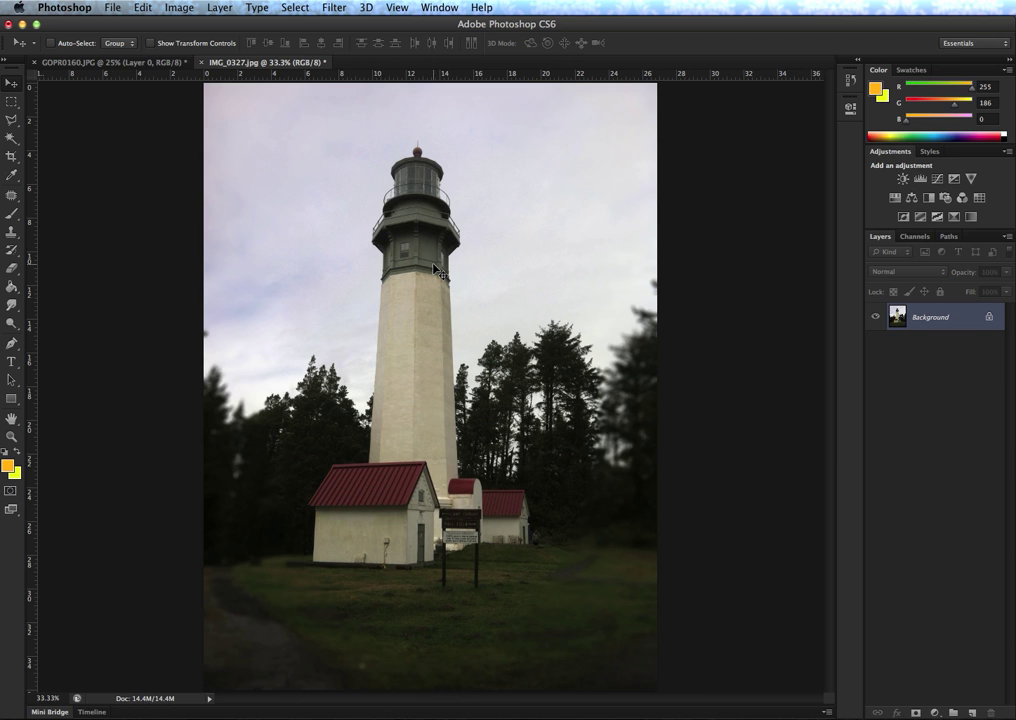
Open P1010068.JPG from the Tilt-Shift folder on the desktop
{"action": "left_click", "coordinate": [113, 8]}
{"action": "left_click", "coordinate": [128, 37]}
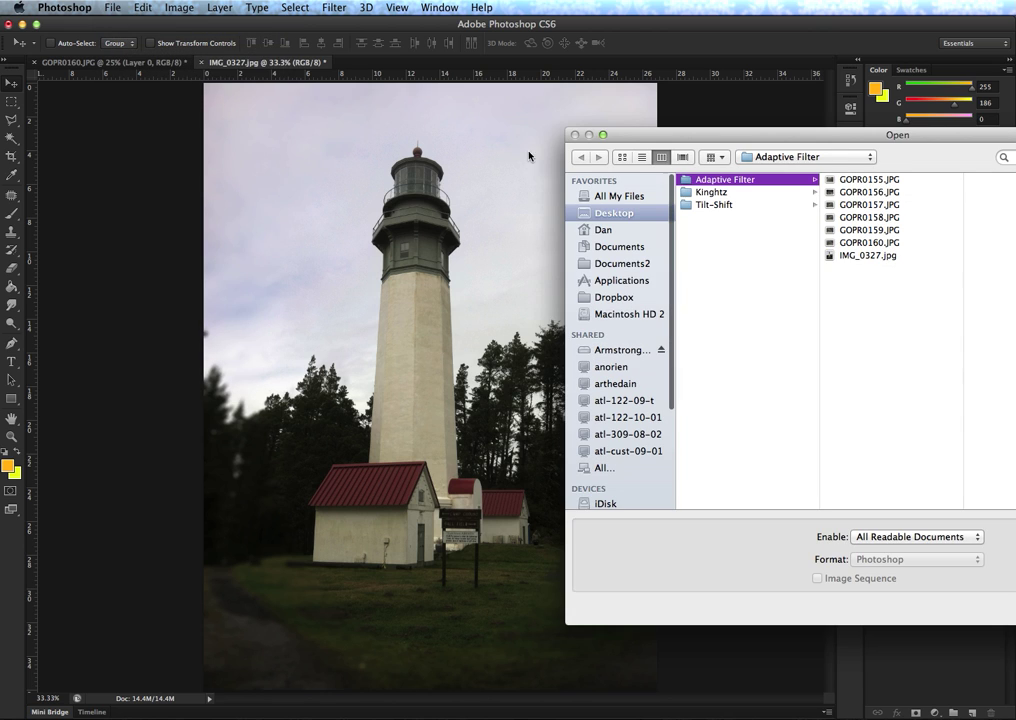
{"action": "left_click", "coordinate": [700, 205]}
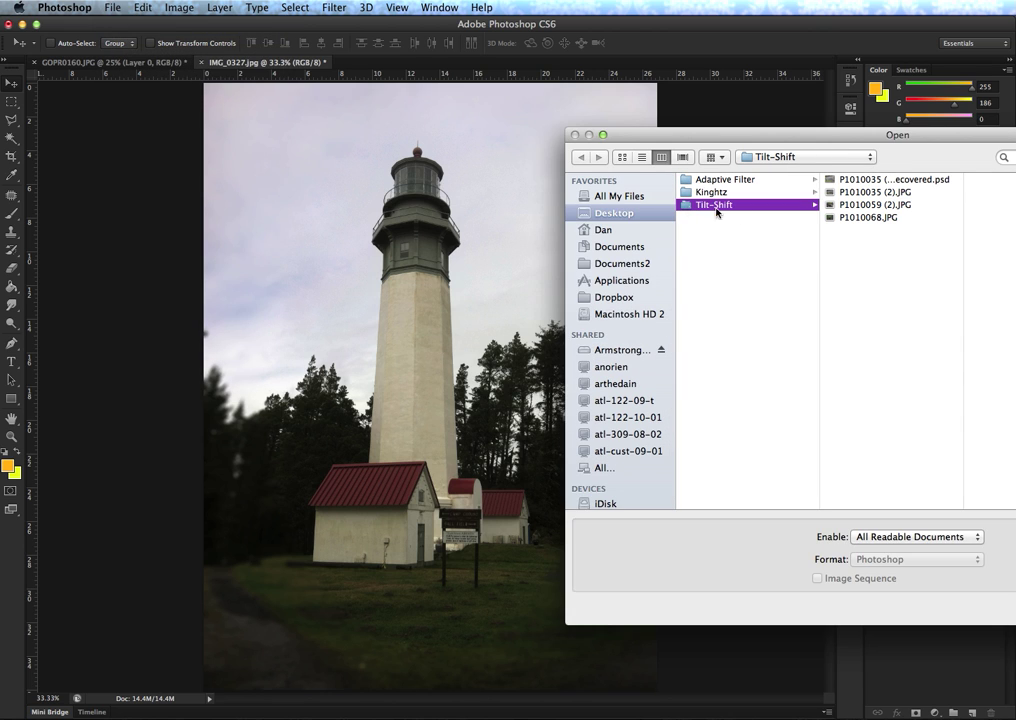
{"action": "left_click", "coordinate": [839, 219]}
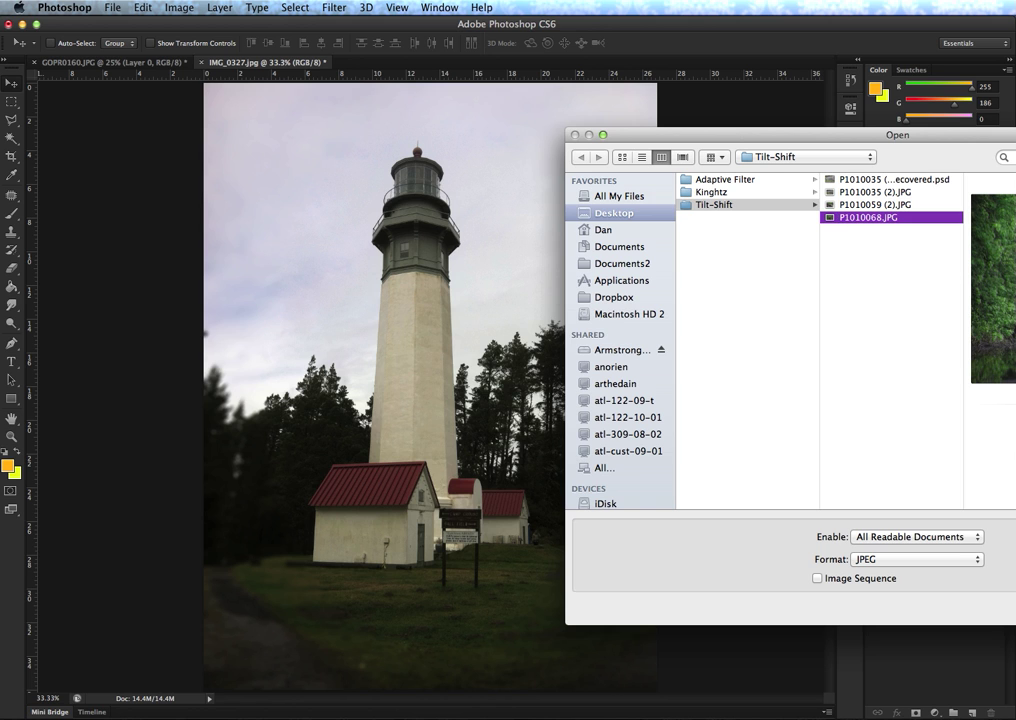
{"action": "key", "text": "Return"}
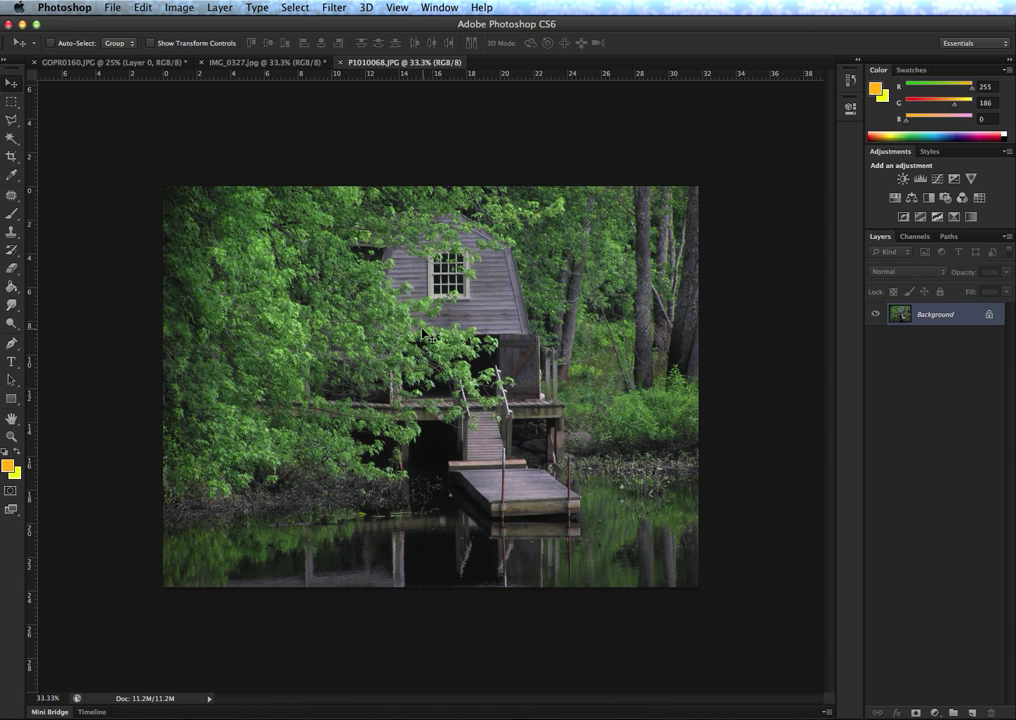
Start a Tilt-Shift blur on the boathouse photo and widen its nearly level focus band from the lower roof to the dock's near end
{"action": "left_click", "coordinate": [334, 7]}
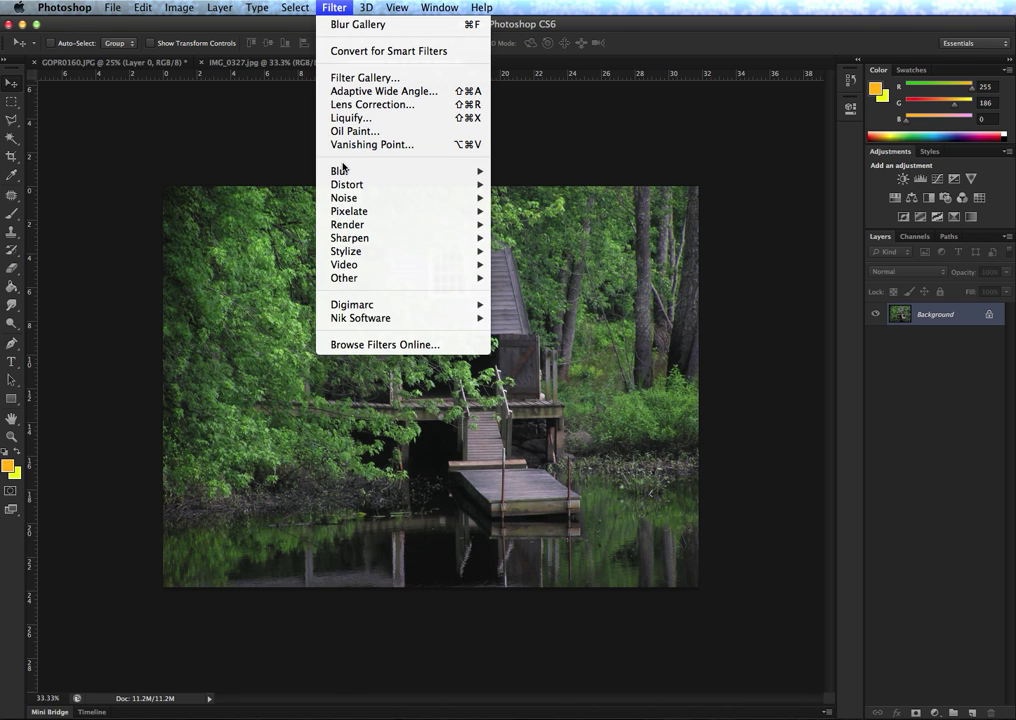
{"action": "mouse_move", "coordinate": [381, 171]}
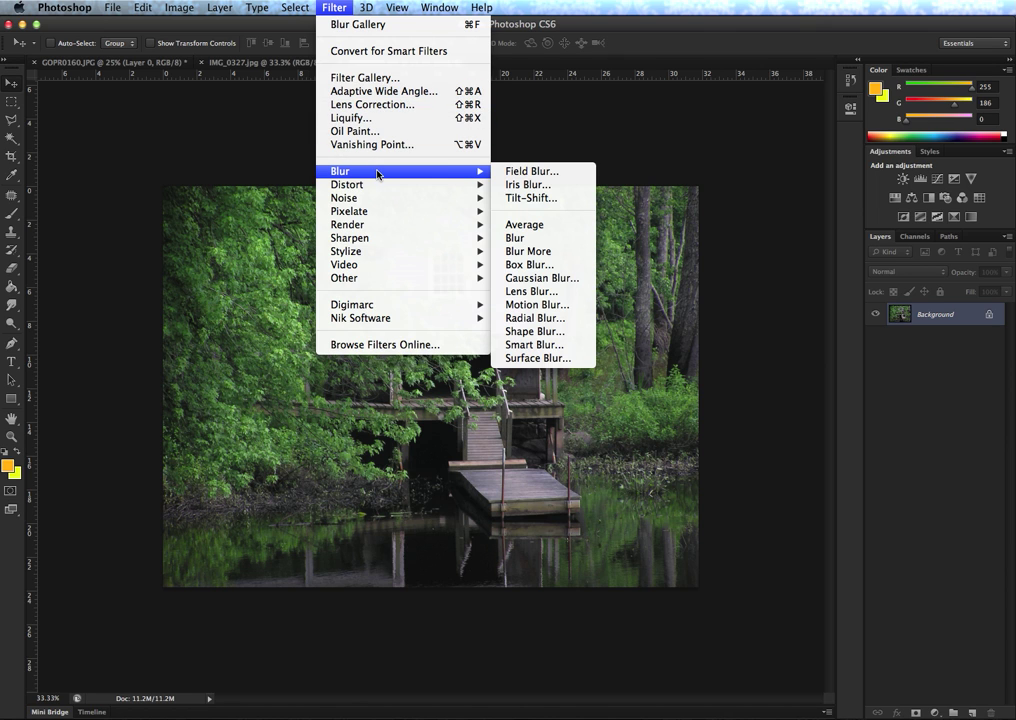
{"action": "left_click", "coordinate": [531, 198]}
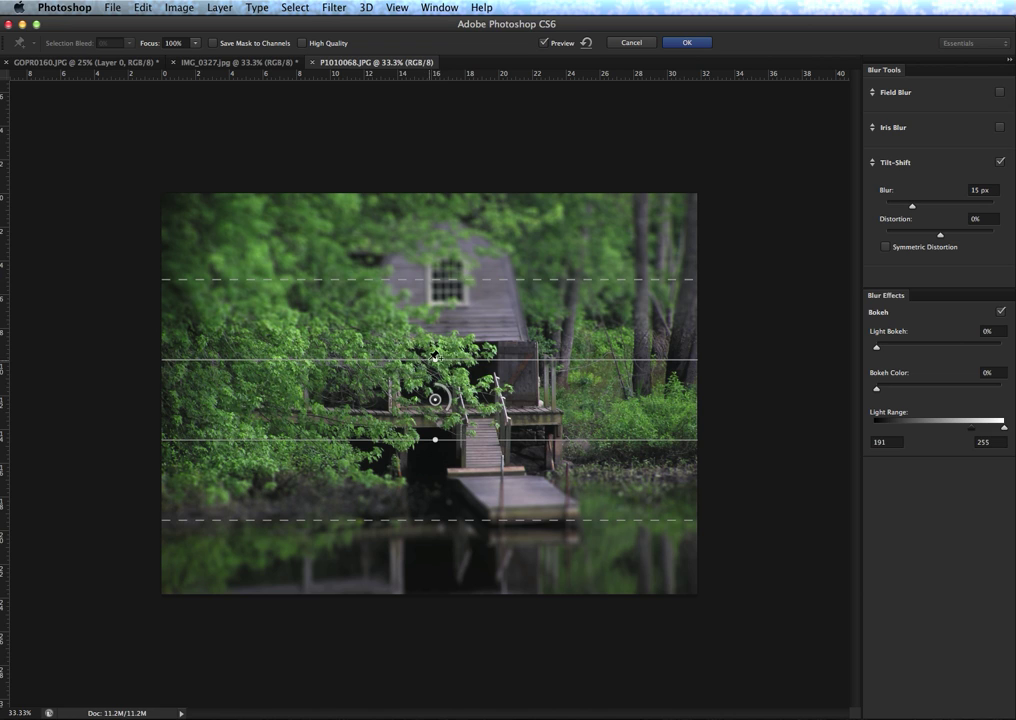
{"action": "left_click_drag", "start_coordinate": [437, 357], "coordinate": [426, 334]}
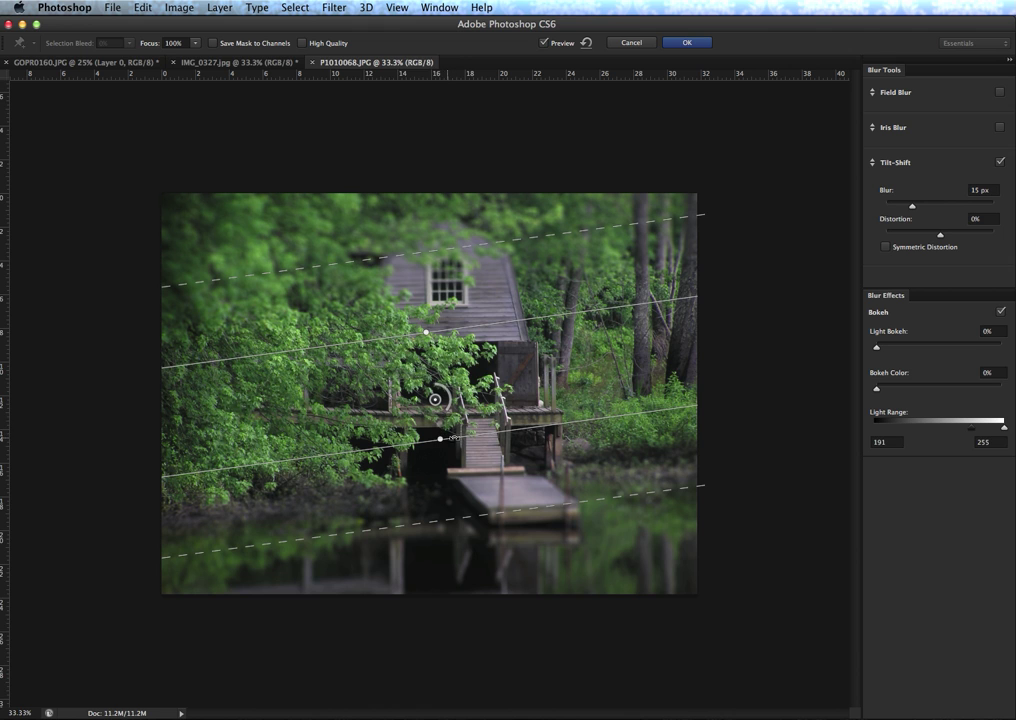
{"action": "left_click_drag", "start_coordinate": [468, 433], "coordinate": [467, 460]}
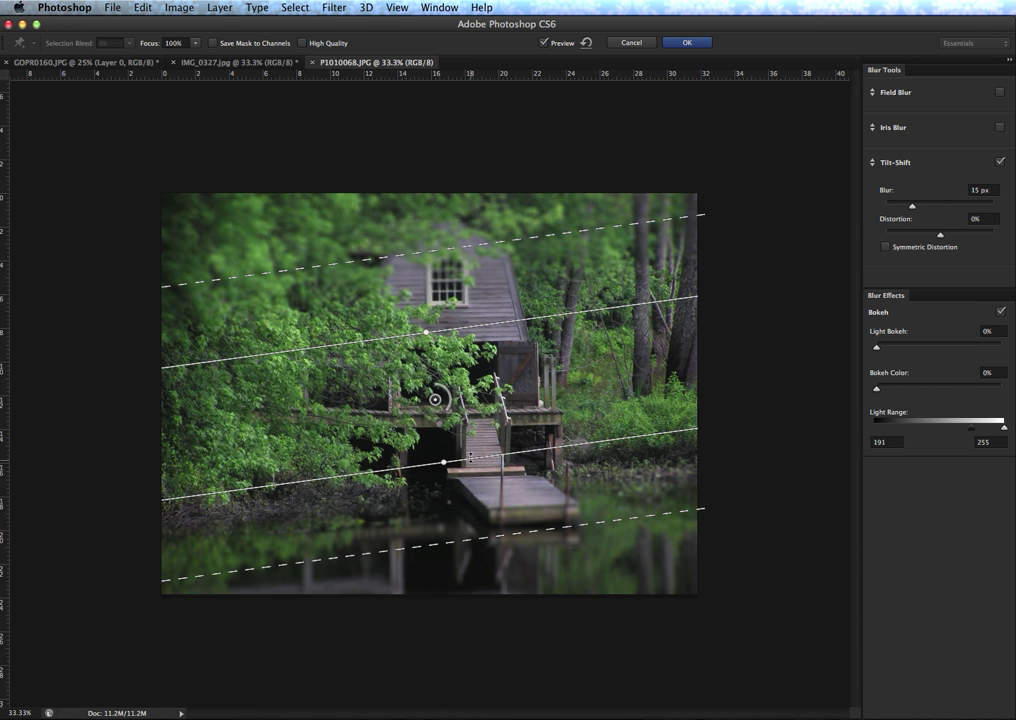
{"action": "left_click_drag", "start_coordinate": [472, 459], "coordinate": [472, 465]}
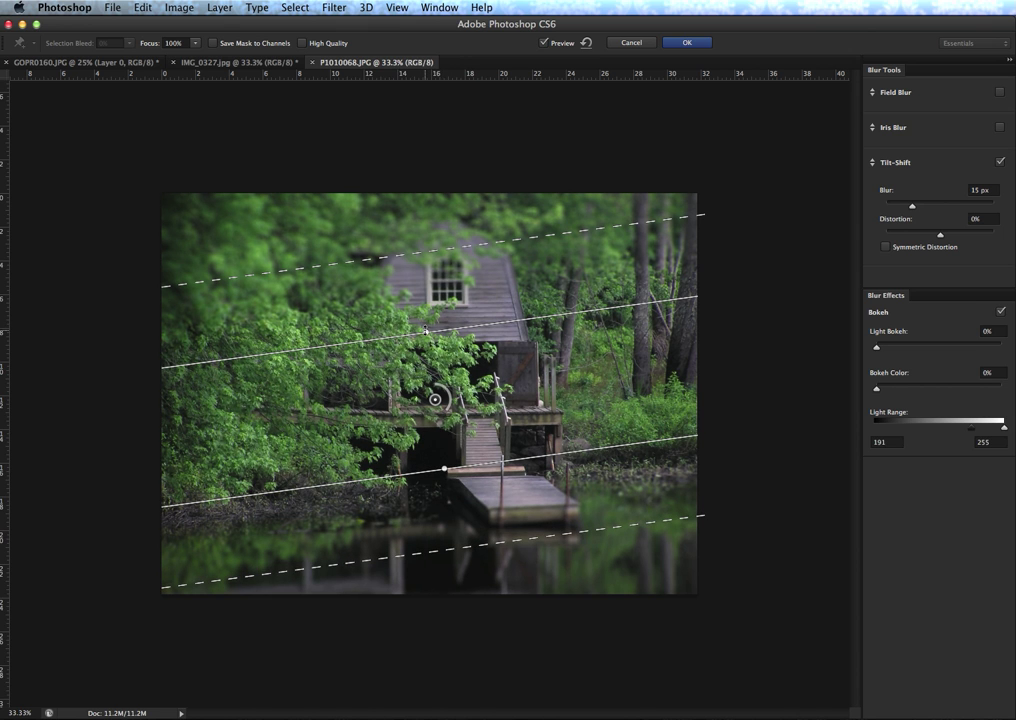
{"action": "left_click_drag", "start_coordinate": [425, 328], "coordinate": [431, 332]}
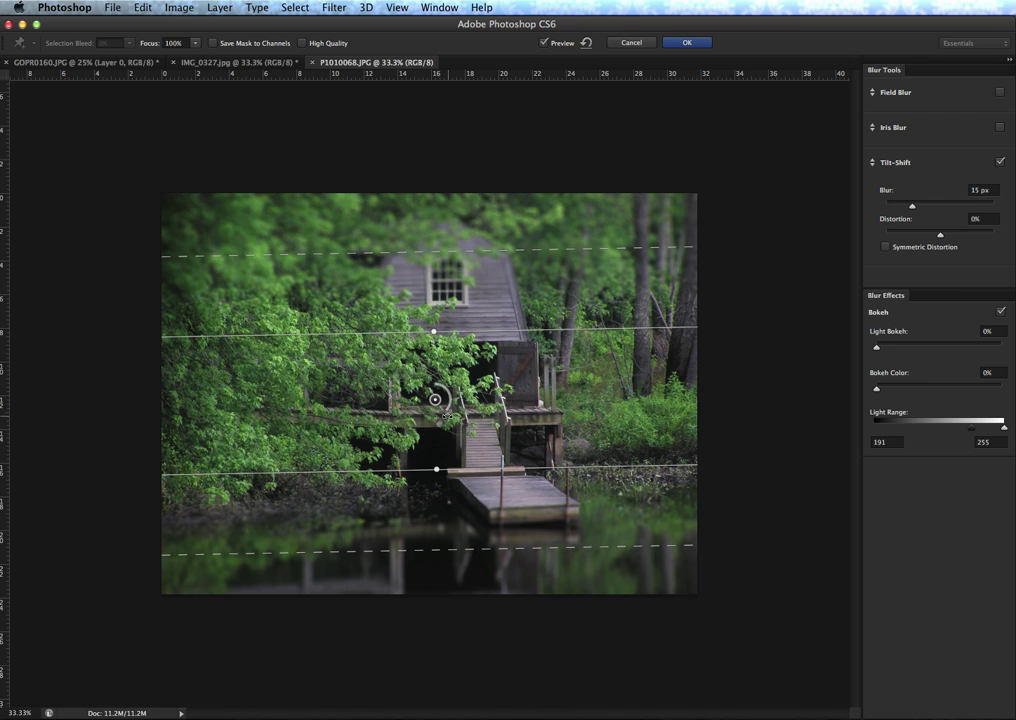
Refine the focus and fade lines around the boathouse, and apply the Tilt-Shift with an 18 px blur
{"action": "left_click_drag", "start_coordinate": [447, 409], "coordinate": [439, 421]}
{"action": "left_click_drag", "start_coordinate": [441, 554], "coordinate": [441, 547]}
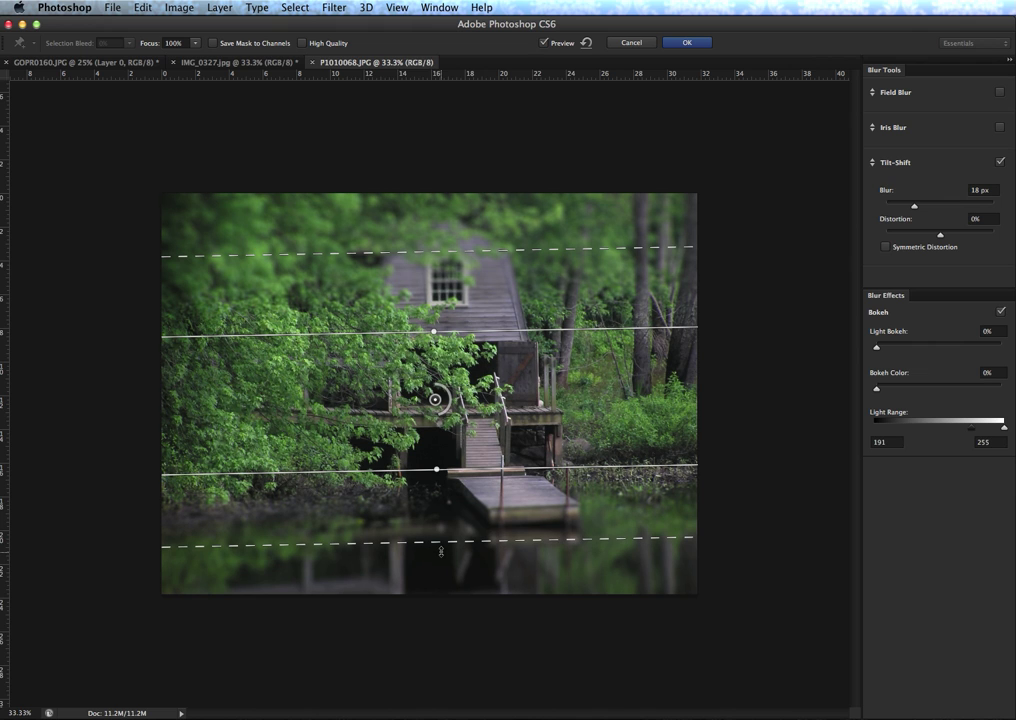
{"action": "left_click_drag", "start_coordinate": [433, 252], "coordinate": [433, 238]}
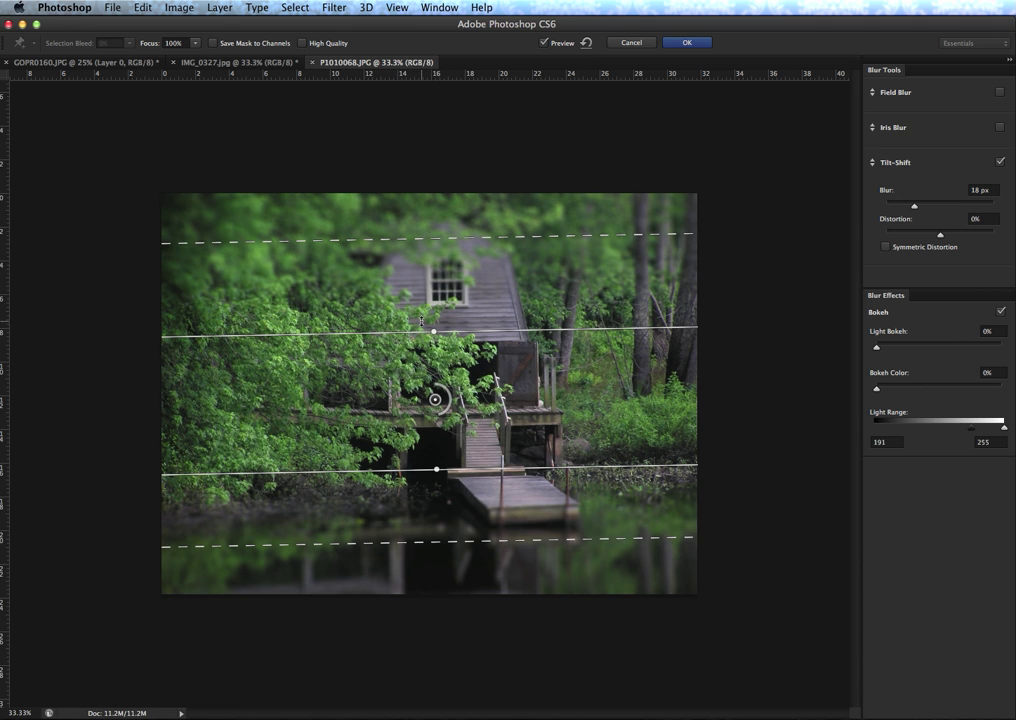
{"action": "left_click_drag", "start_coordinate": [433, 330], "coordinate": [434, 317]}
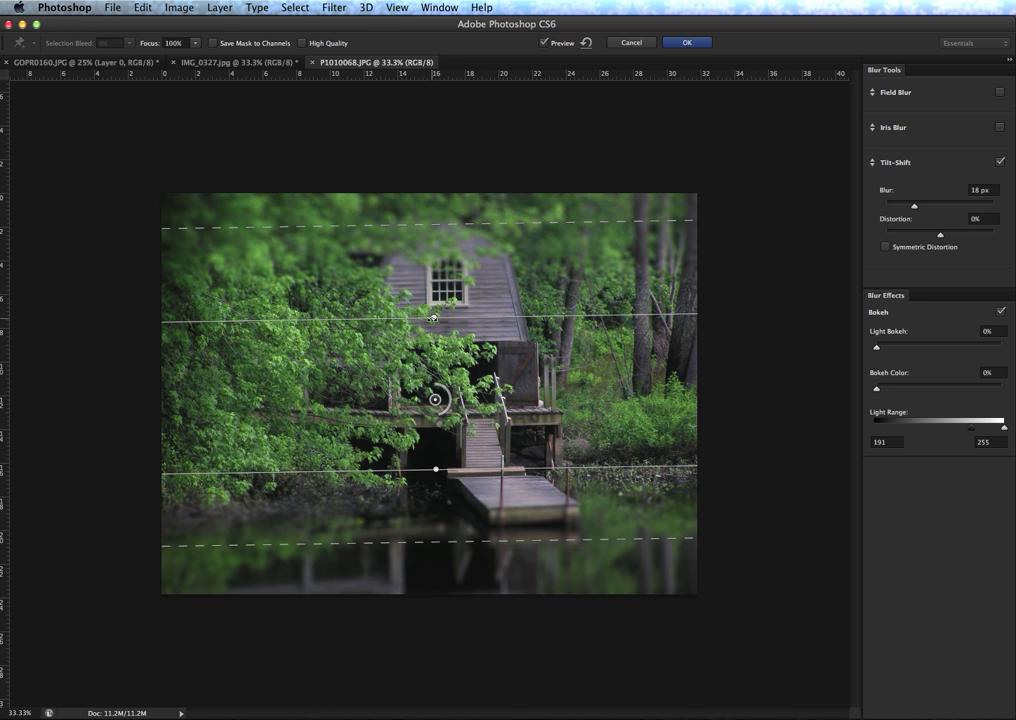
{"action": "left_click_drag", "start_coordinate": [433, 318], "coordinate": [477, 327]}
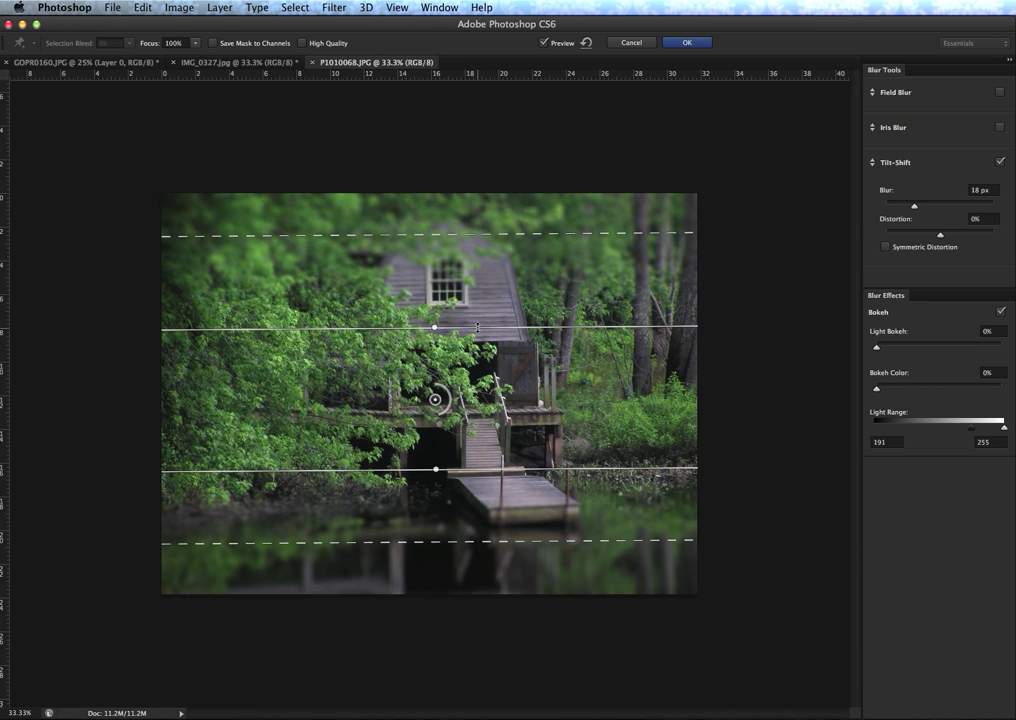
{"action": "left_click", "coordinate": [687, 44]}
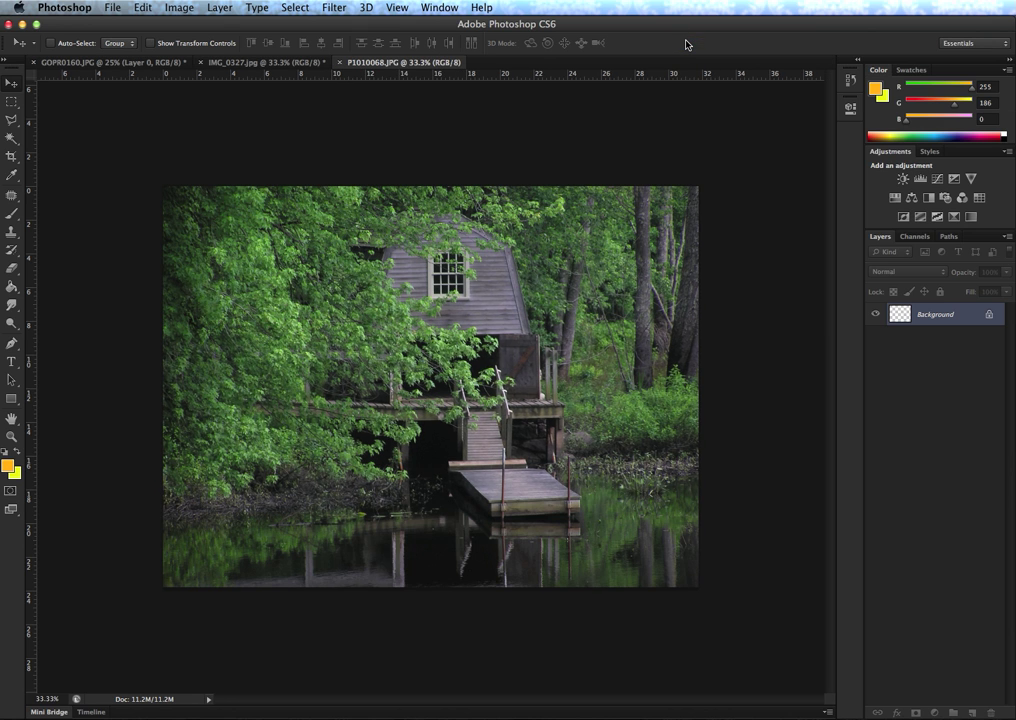